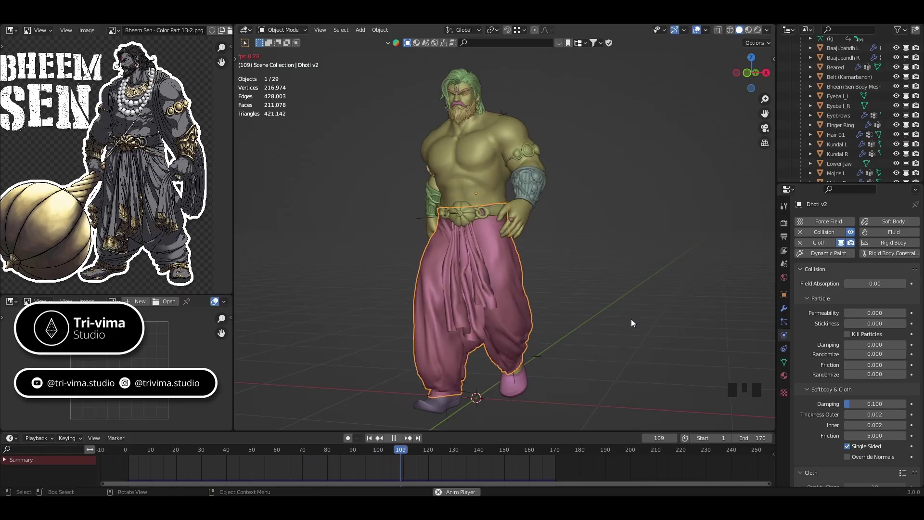
# Step: Stop the walk animation's playback and return the timeline to frame 1
pyautogui.scroll(-1, 807, 346)
pyautogui.scroll(-20, 808, 346)
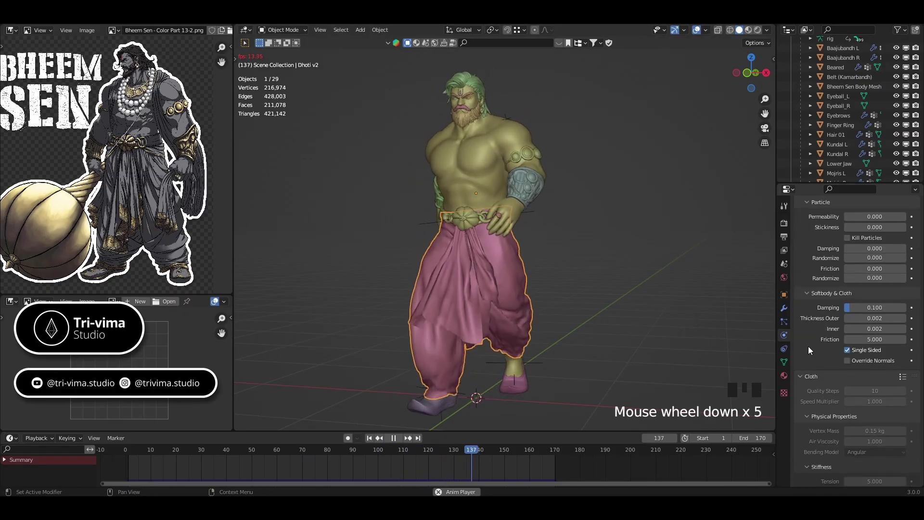
pyautogui.scroll(-3, 808, 346)
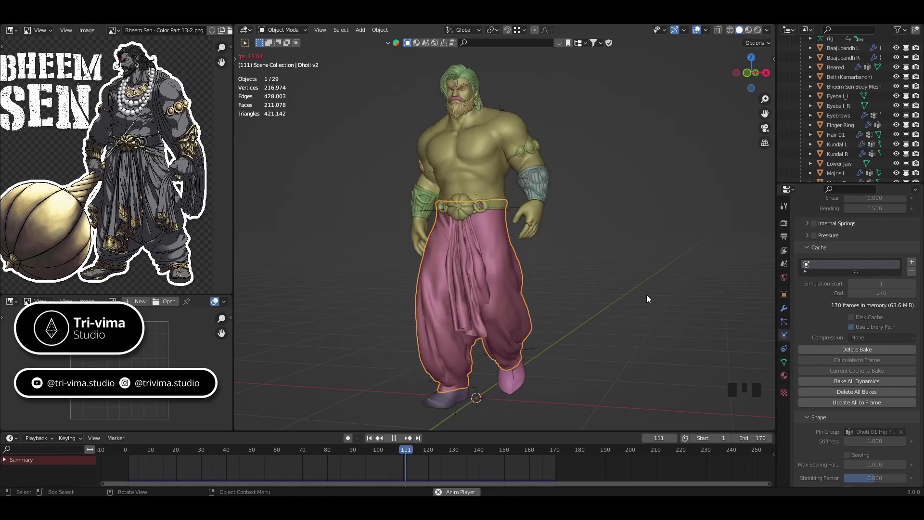
pyautogui.click(392, 438)
pyautogui.click(370, 438)
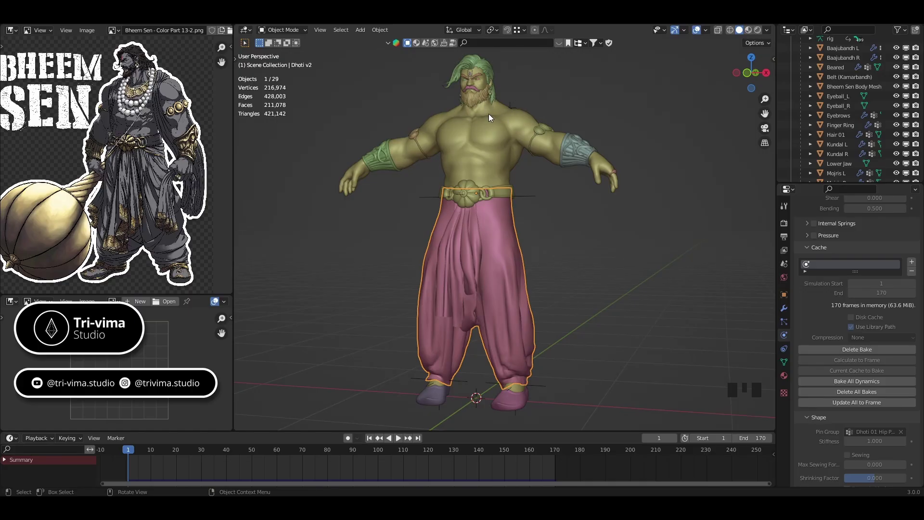
pyautogui.click(368, 438)
pyautogui.click(368, 438)
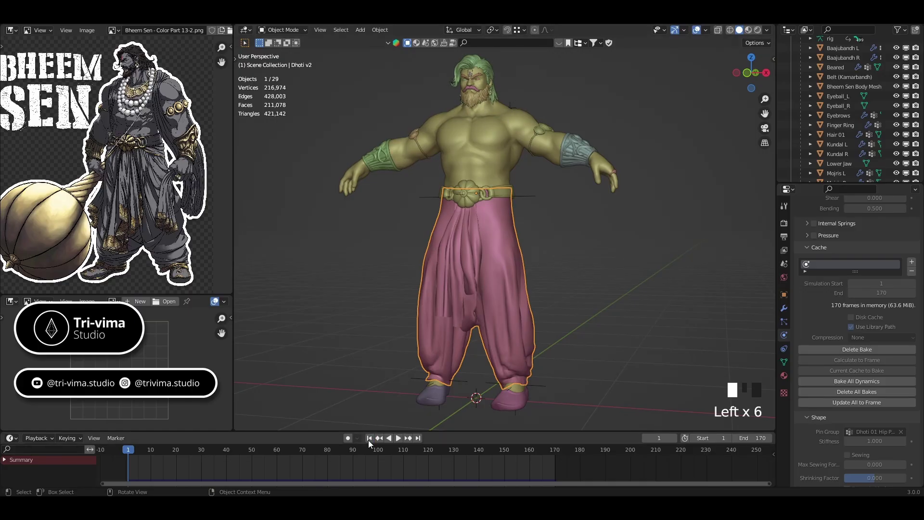
pyautogui.click(369, 438)
pyautogui.click(369, 438)
pyautogui.click(368, 438)
pyautogui.click(369, 438)
pyautogui.click(368, 438)
pyautogui.click(369, 438)
pyautogui.click(369, 438)
pyautogui.click(369, 438)
pyautogui.click(369, 438)
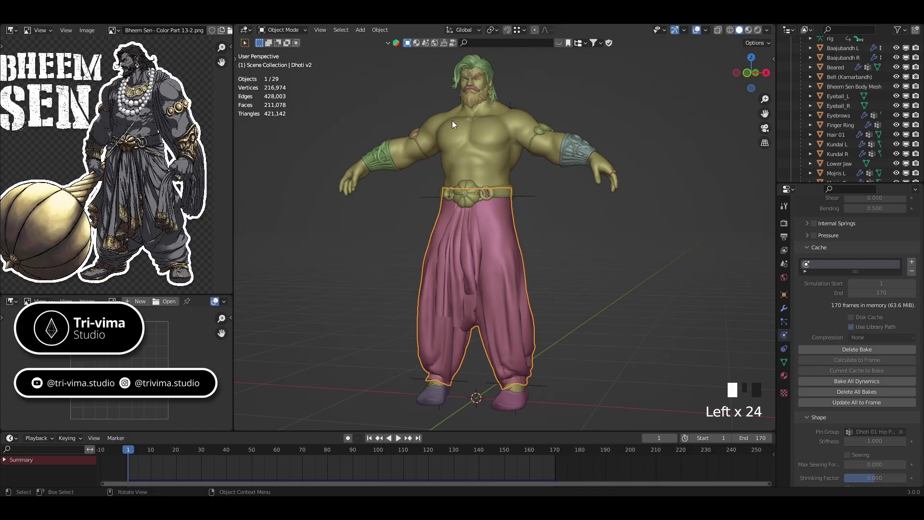
# Step: Examine the necklaces, armlets and belt ornaments on the character's upper body in the reference image
pyautogui.scroll(4, 126, 158)
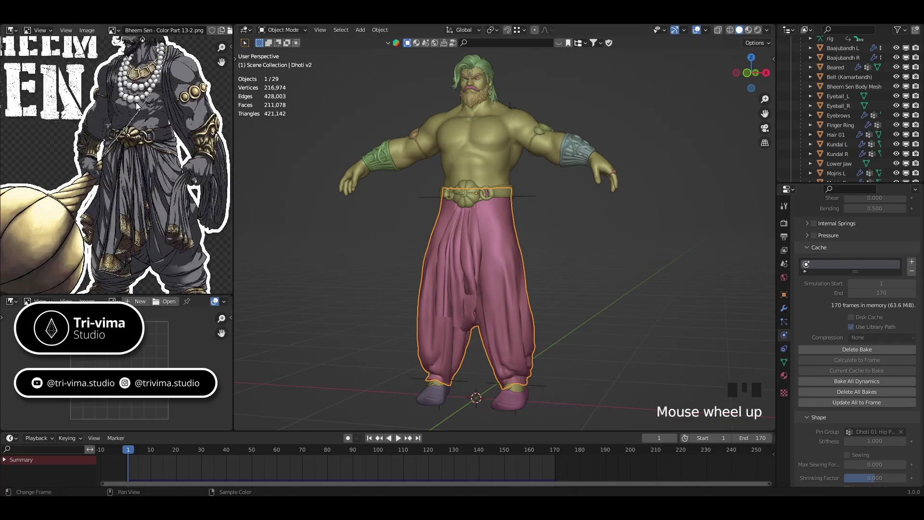
pyautogui.moveTo(123, 96); pyautogui.dragTo(89, 189, button='middle')
pyautogui.scroll(2, 124, 179)
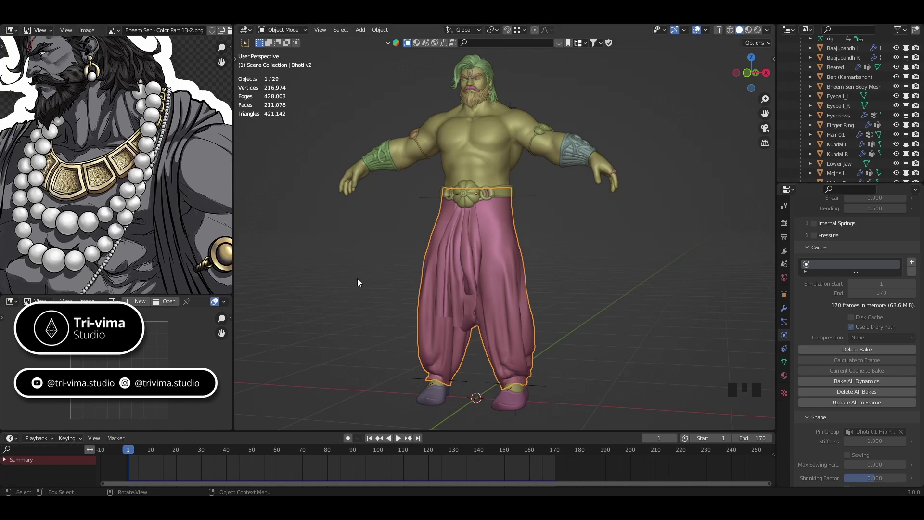
pyautogui.scroll(-4, 154, 233)
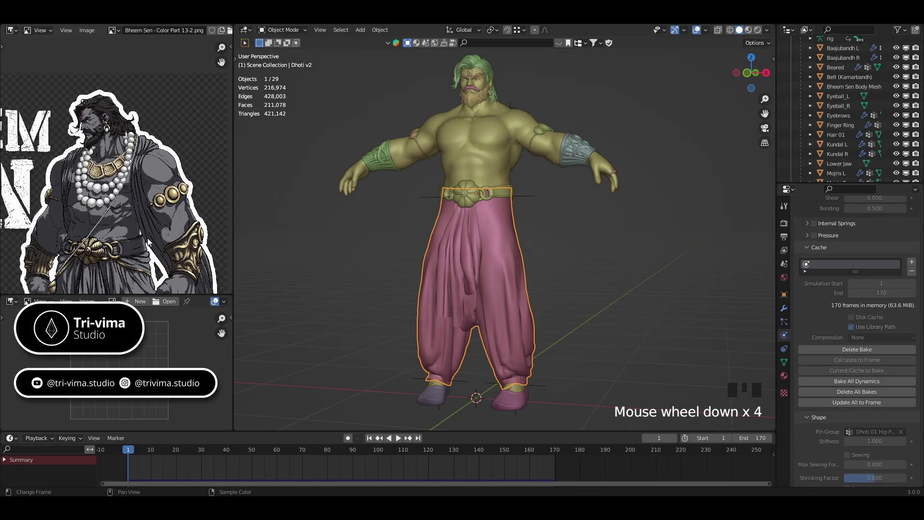
pyautogui.scroll(3, 152, 237)
pyautogui.scroll(-2, 154, 170)
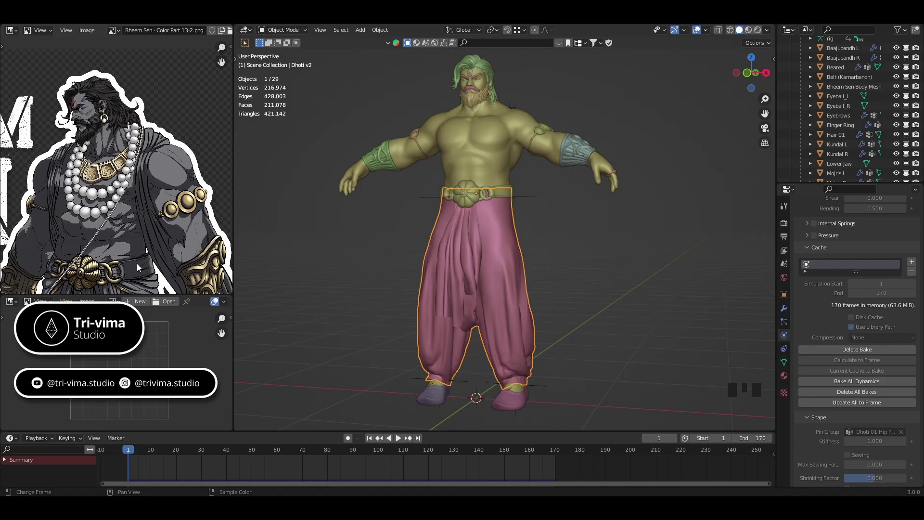
pyautogui.moveTo(136, 263); pyautogui.dragTo(148, 197, button='middle')
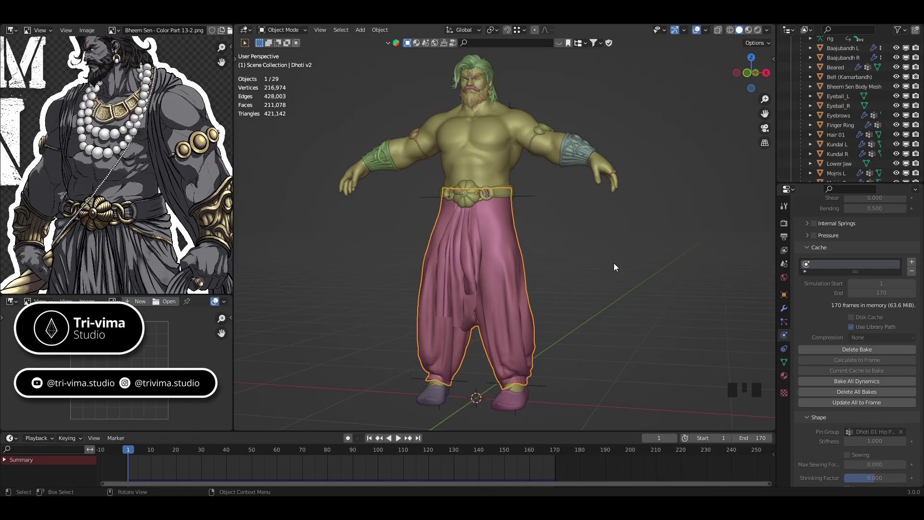
# Step: Enable Golden Haar New 02 and its SB Mesh object for both viewport and render
pyautogui.keyDown('shift'); pyautogui.moveTo(605, 263); pyautogui.dragTo(613, 280, button='middle'); pyautogui.keyUp('shift')
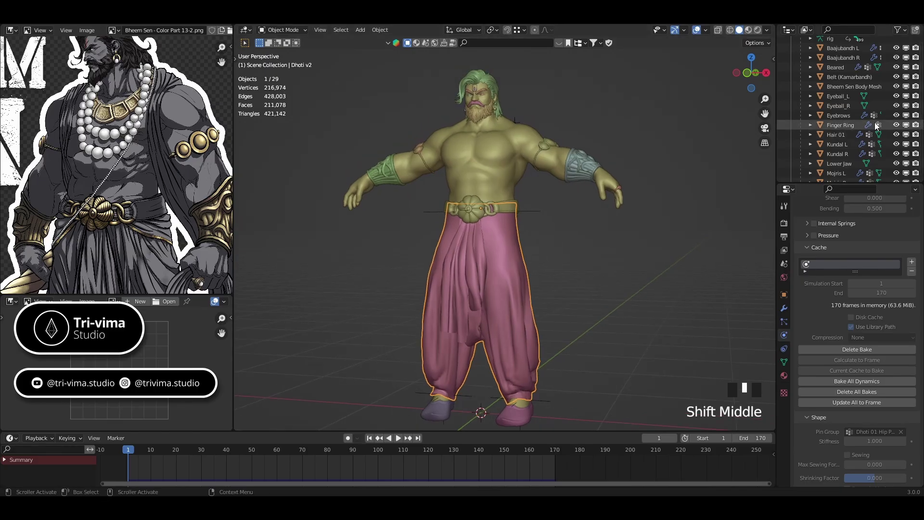
pyautogui.scroll(-6, 874, 122)
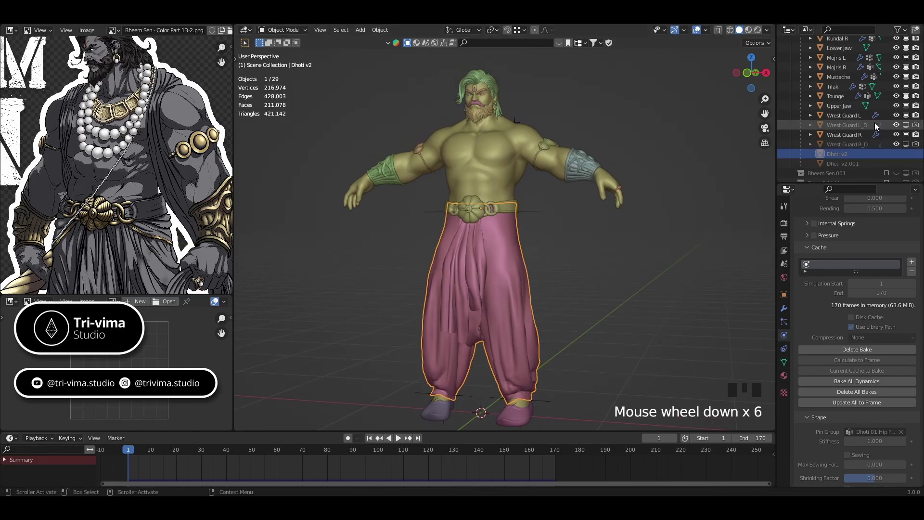
pyautogui.scroll(11, 874, 123)
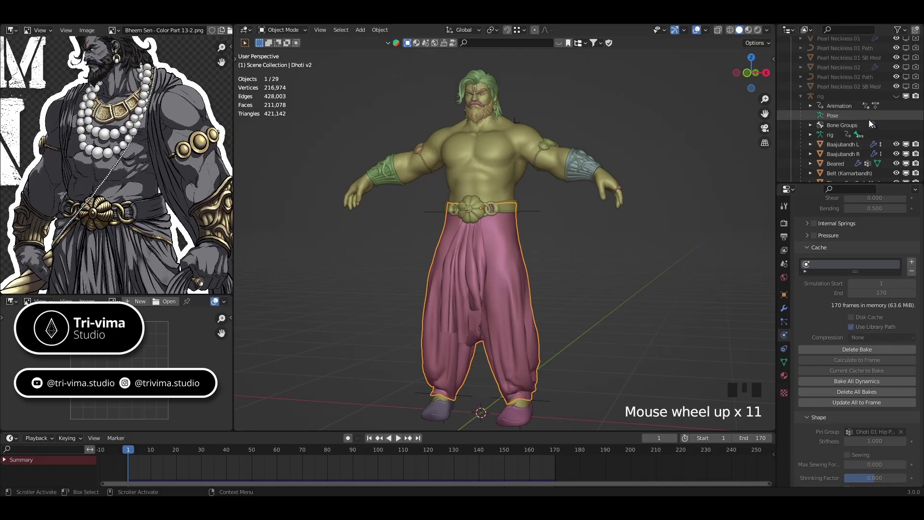
pyautogui.scroll(4, 868, 122)
pyautogui.scroll(2, 868, 119)
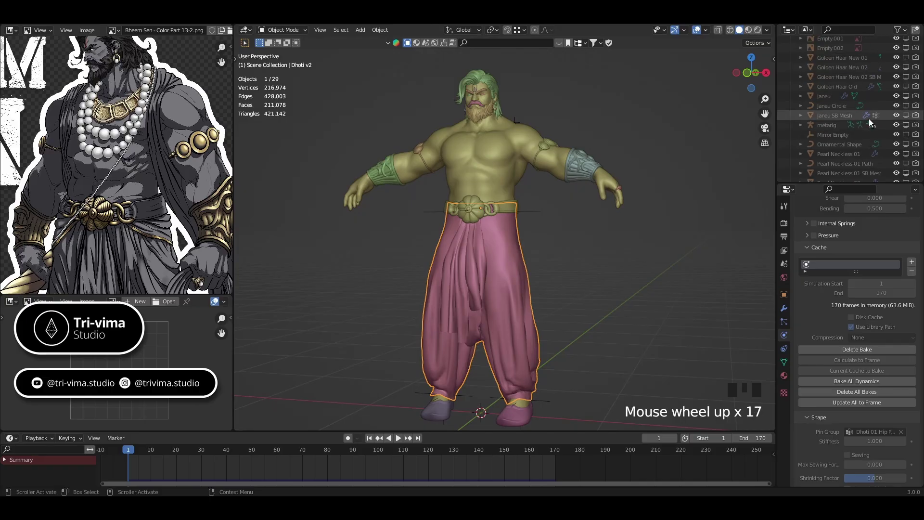
pyautogui.click(896, 65)
pyautogui.click(898, 66)
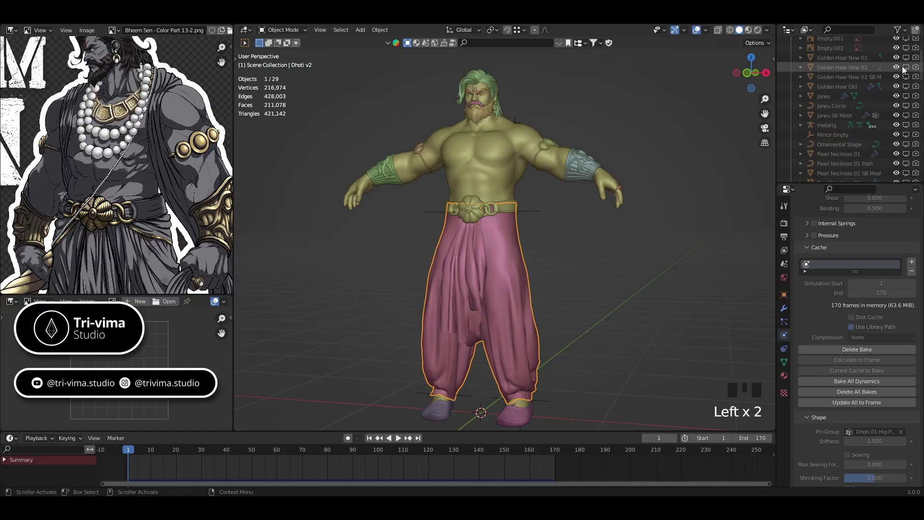
pyautogui.moveTo(905, 67); pyautogui.dragTo(915, 77)
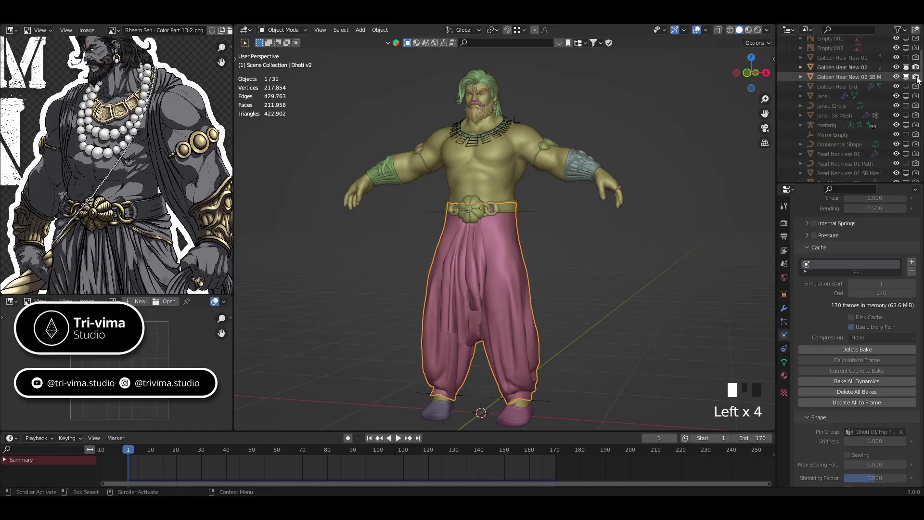
# Step: Expand the Golden Haar New 02 SB Mesh hierarchy and enable GHPL1_Empty 01 through the GHPL4 pendant for viewport and render
pyautogui.click(798, 68)
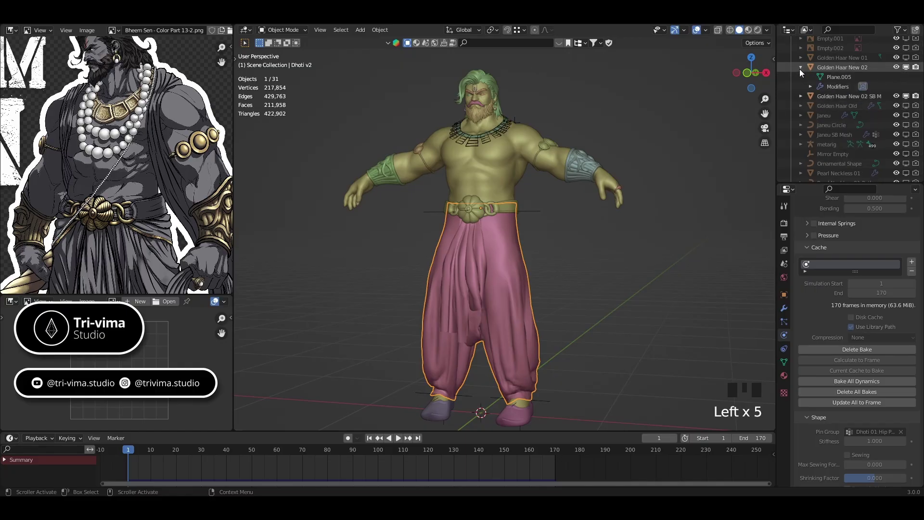
pyautogui.click(800, 68)
pyautogui.click(801, 76)
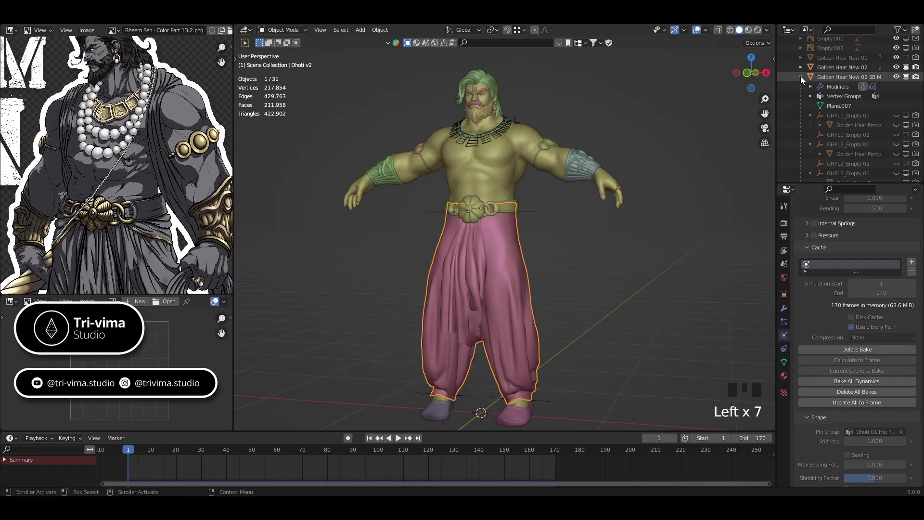
pyautogui.scroll(-2, 802, 80)
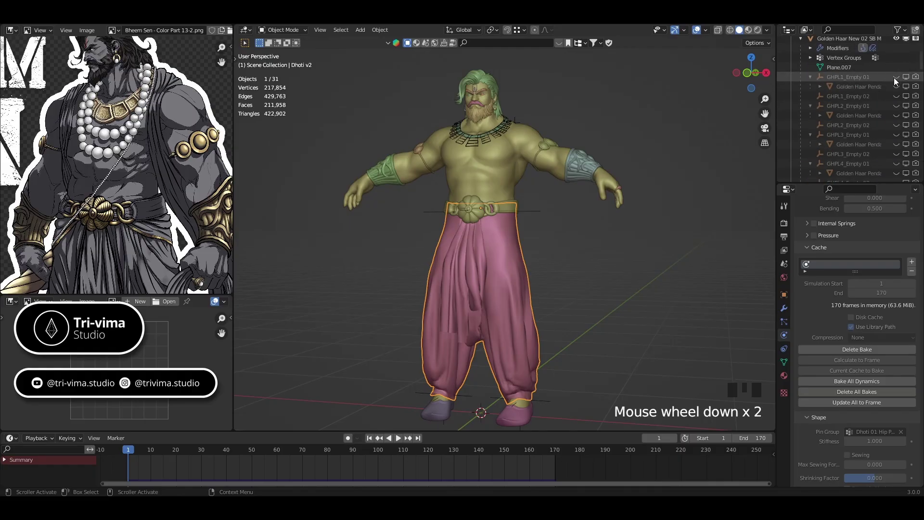
pyautogui.moveTo(895, 77); pyautogui.dragTo(896, 175)
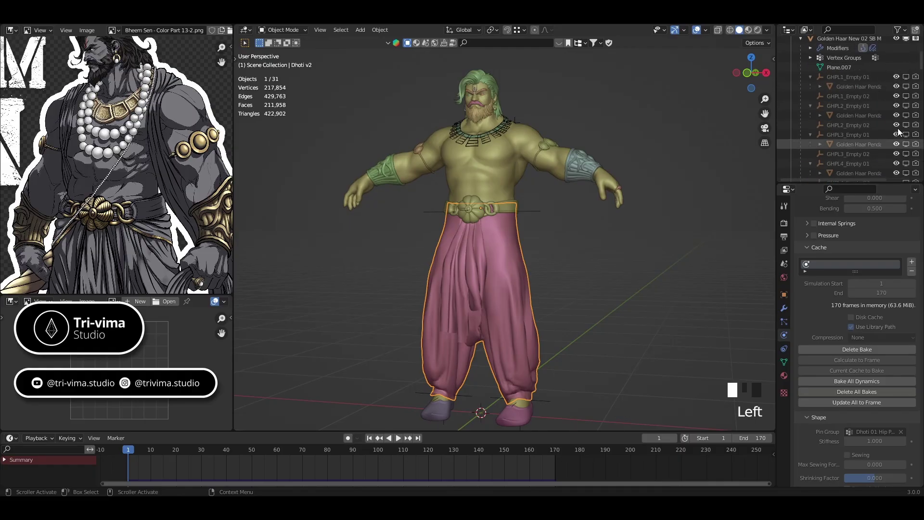
pyautogui.moveTo(905, 77); pyautogui.dragTo(905, 174)
pyautogui.click(905, 86)
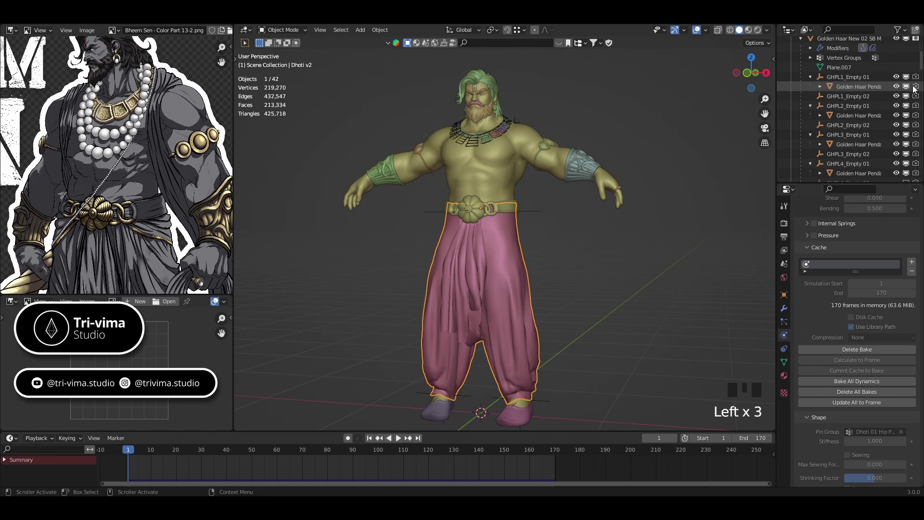
pyautogui.moveTo(916, 77); pyautogui.dragTo(915, 174)
# Step: Unhide the necklace children from GHPL4_Empty 02 through the GHPR1 pendant and enable them for viewport and render
pyautogui.scroll(-6, 847, 115)
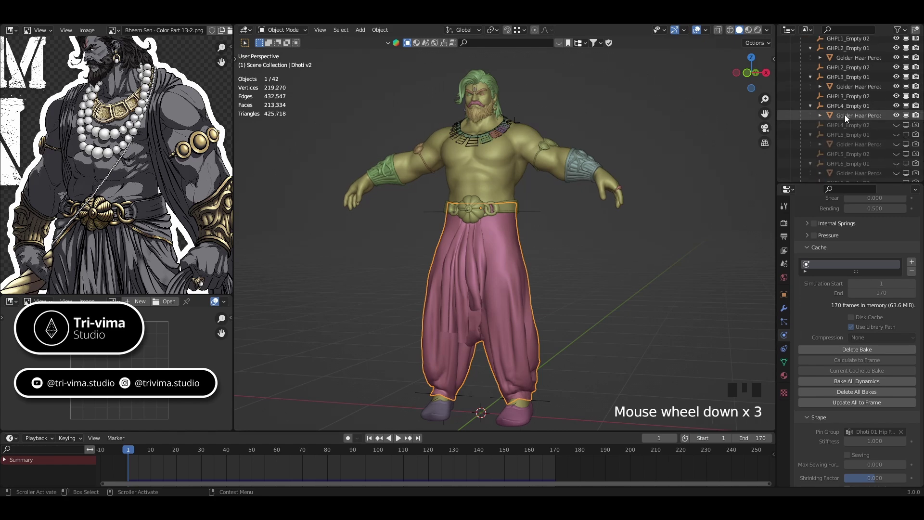
pyautogui.moveTo(896, 77); pyautogui.dragTo(894, 171)
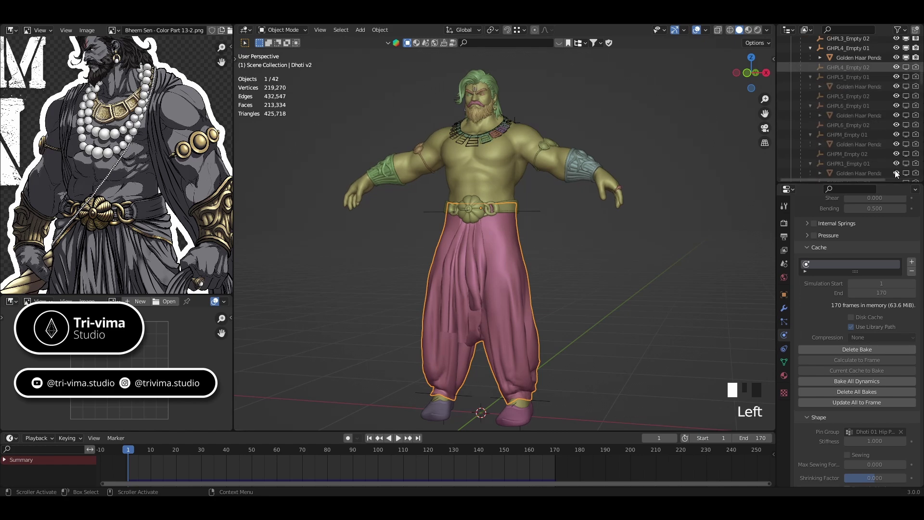
pyautogui.moveTo(905, 67); pyautogui.dragTo(905, 174)
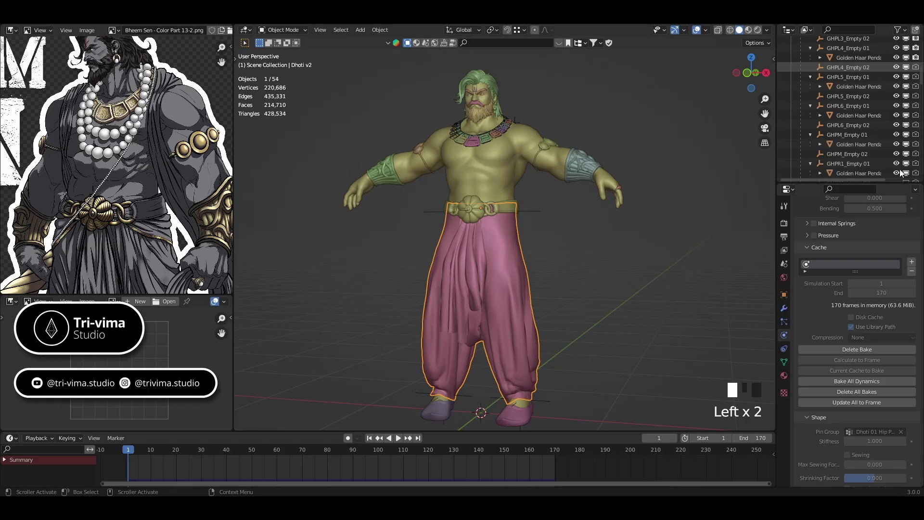
pyautogui.click(810, 164)
pyautogui.click(810, 165)
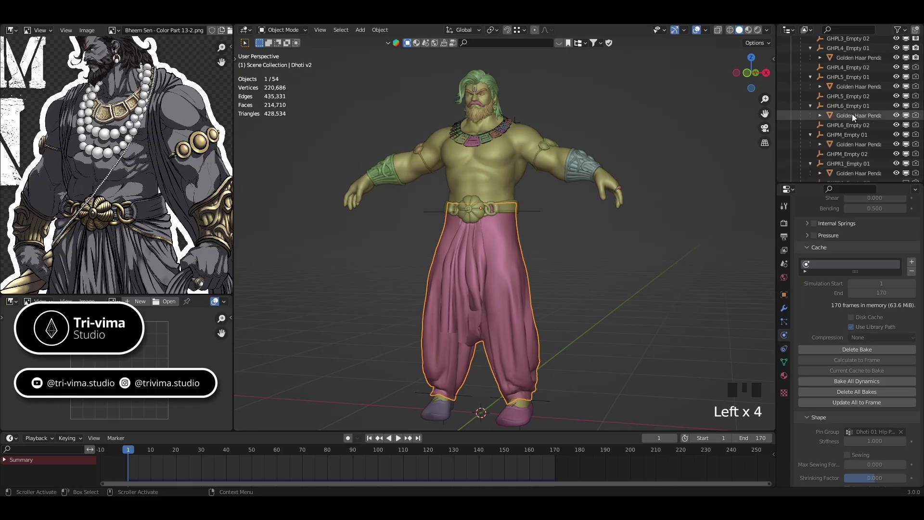
pyautogui.scroll(-2, 873, 118)
pyautogui.scroll(1, 891, 101)
pyautogui.moveTo(917, 52); pyautogui.dragTo(915, 156)
# Step: Unhide the remaining necklace children from GHPR1_Empty 02 through GHPR6_Empty 02 and enable them for viewport and render
pyautogui.scroll(-6, 882, 124)
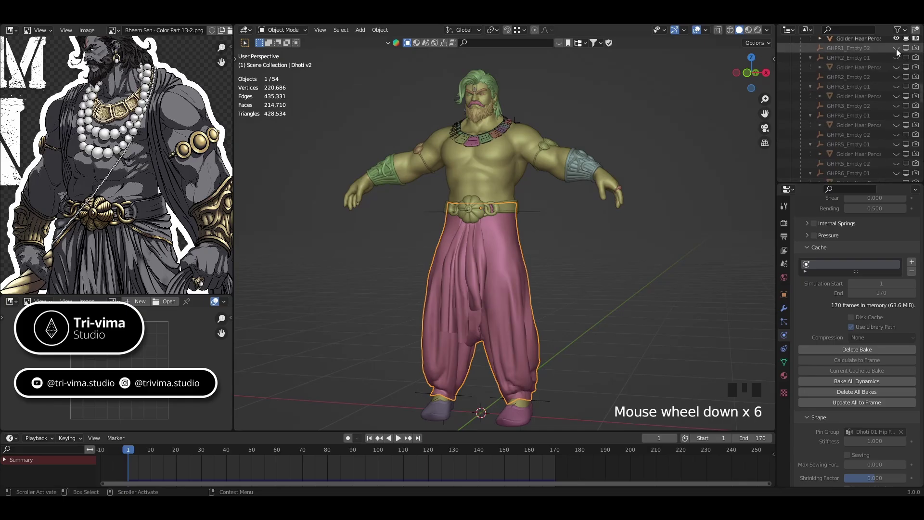
pyautogui.moveTo(896, 48); pyautogui.dragTo(896, 172)
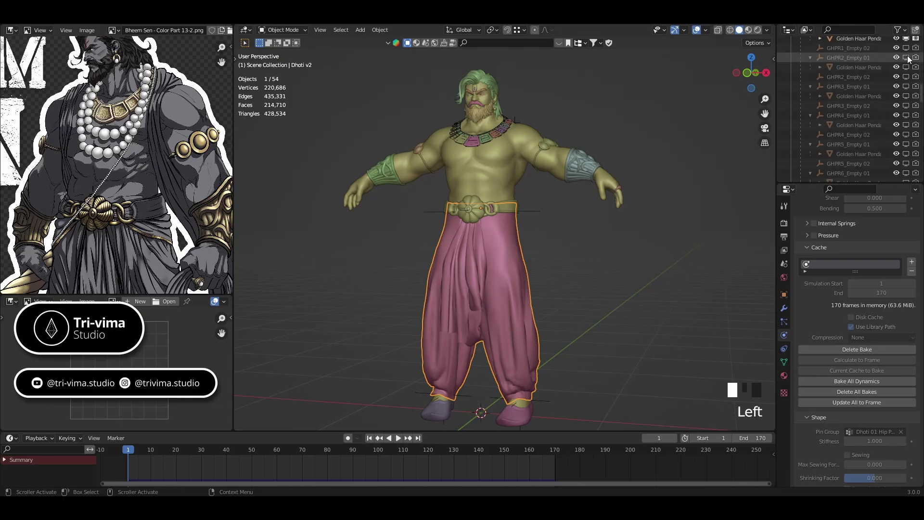
pyautogui.moveTo(906, 48); pyautogui.dragTo(906, 173)
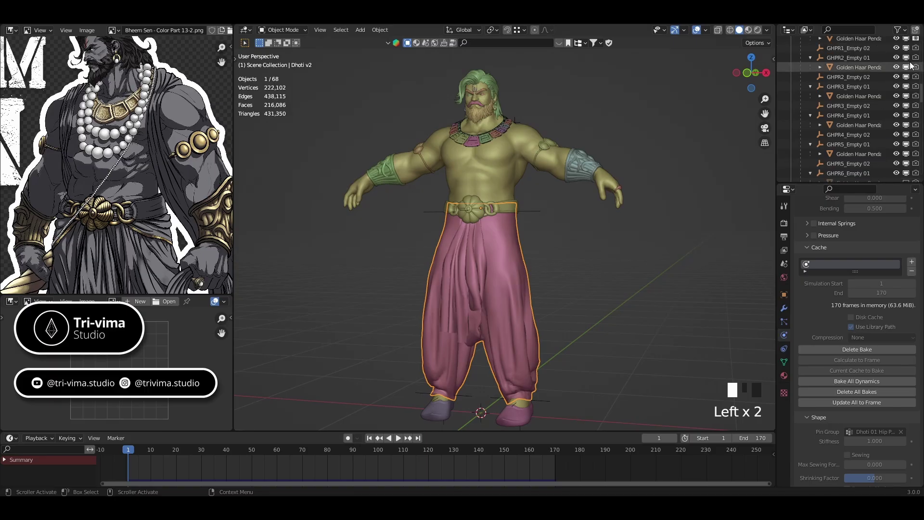
pyautogui.moveTo(916, 48); pyautogui.dragTo(916, 173)
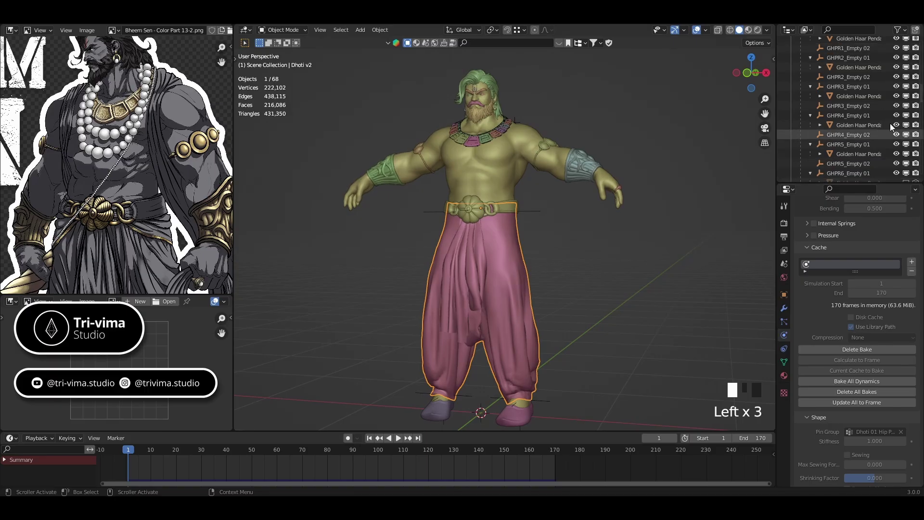
pyautogui.scroll(-3, 891, 123)
pyautogui.moveTo(896, 125); pyautogui.dragTo(915, 134)
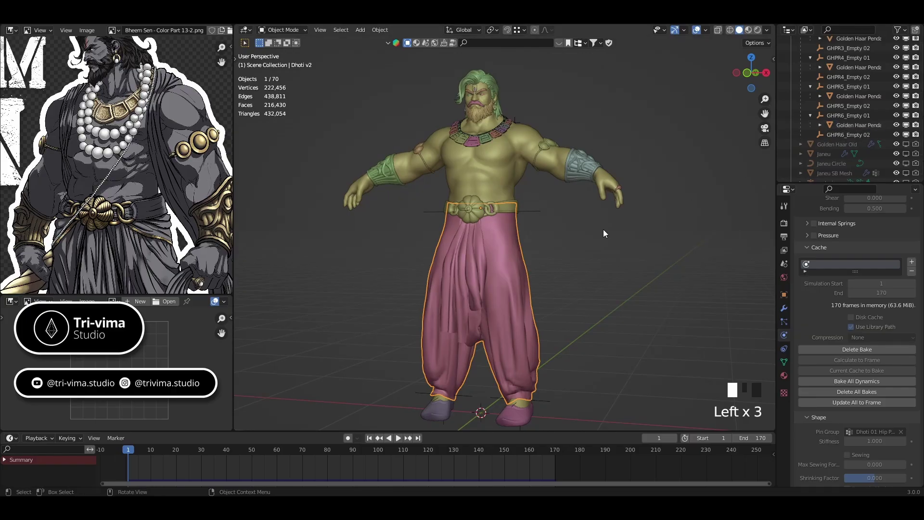
# Step: Unhide the character's rig and select it in the viewport
pyautogui.scroll(2, 498, 128)
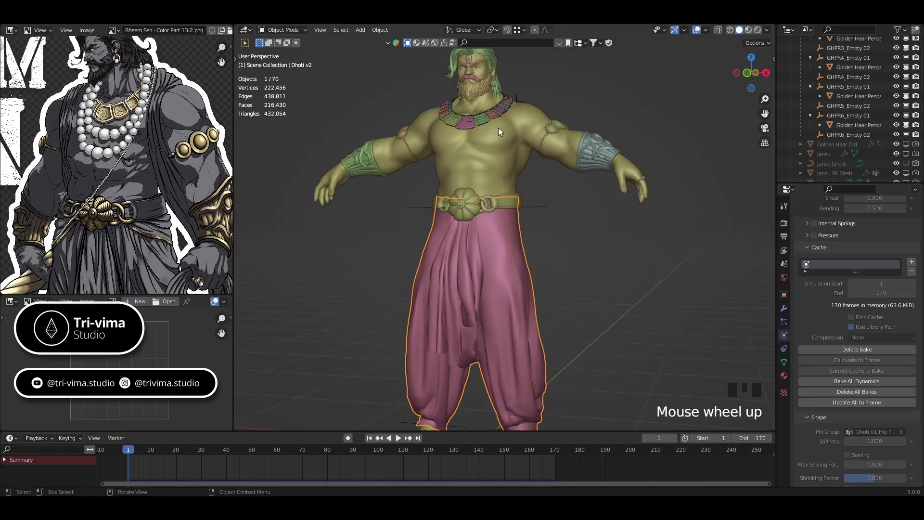
pyautogui.keyDown('shift'); pyautogui.moveTo(498, 128); pyautogui.dragTo(553, 183, button='middle'); pyautogui.keyUp('shift')
pyautogui.scroll(4, 462, 190)
pyautogui.scroll(-9, 844, 140)
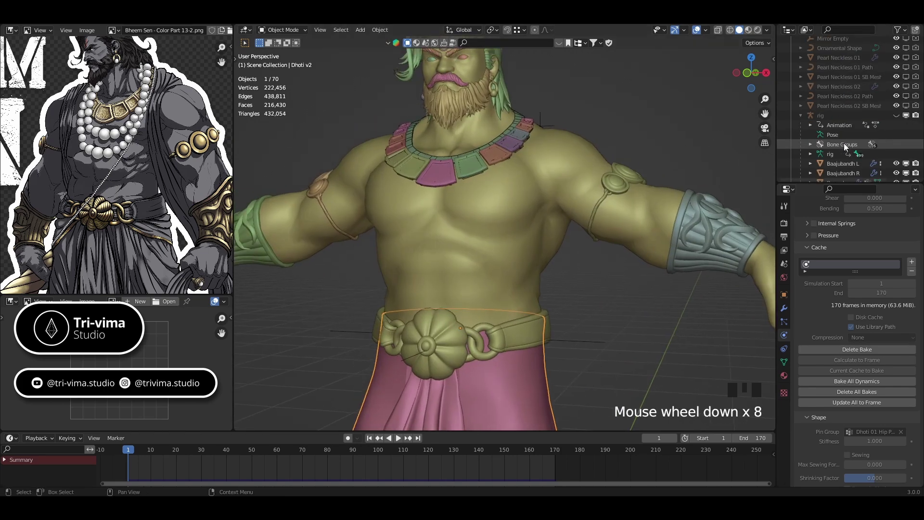
pyautogui.click(842, 96)
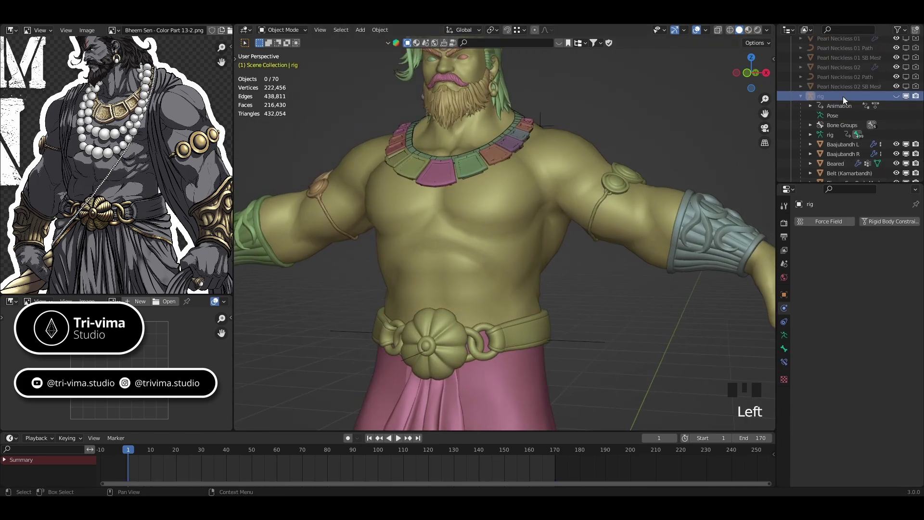
pyautogui.click(896, 96)
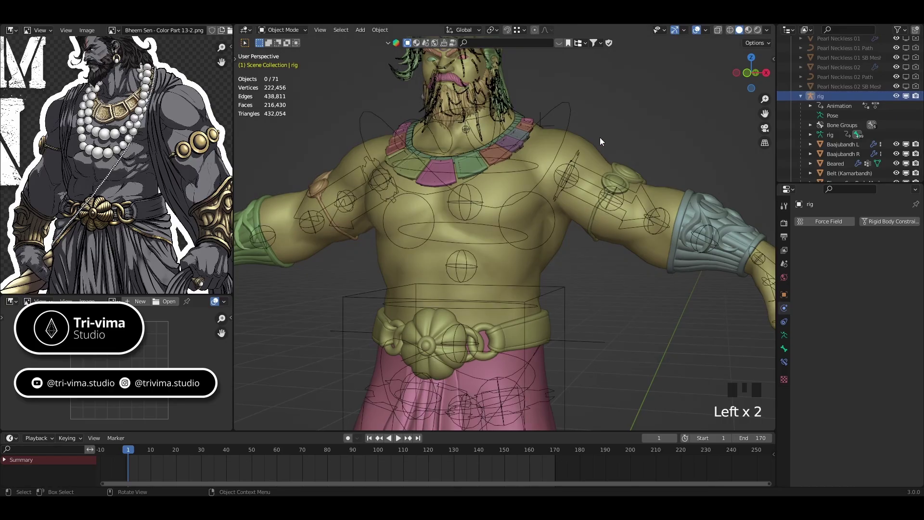
pyautogui.click(568, 115)
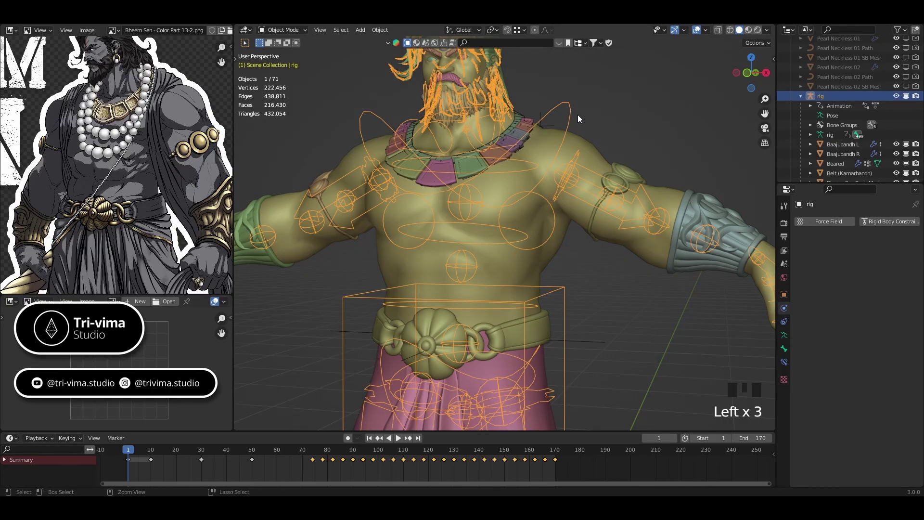
# Step: Put the rig in Pose Mode with all bones selected and show its pose at frame 30
pyautogui.hotkey('ctrl', 'Tab')
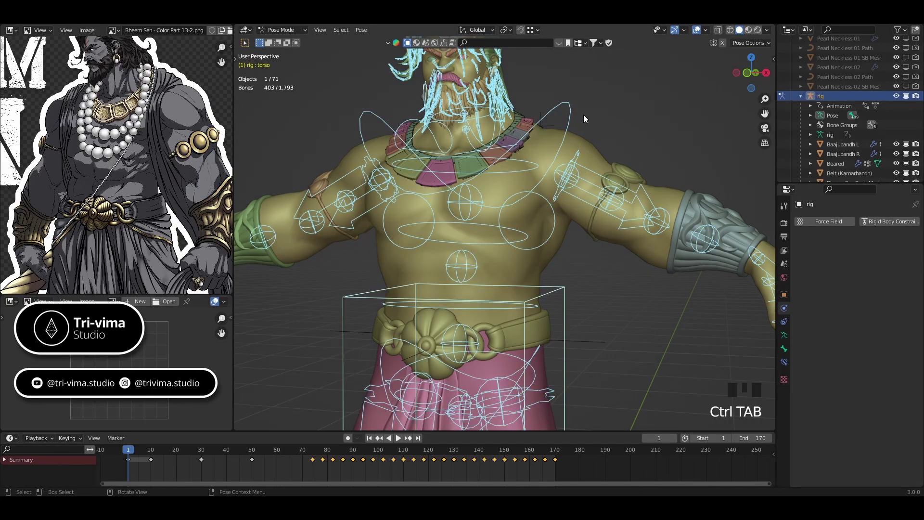
pyautogui.scroll(-4, 592, 115)
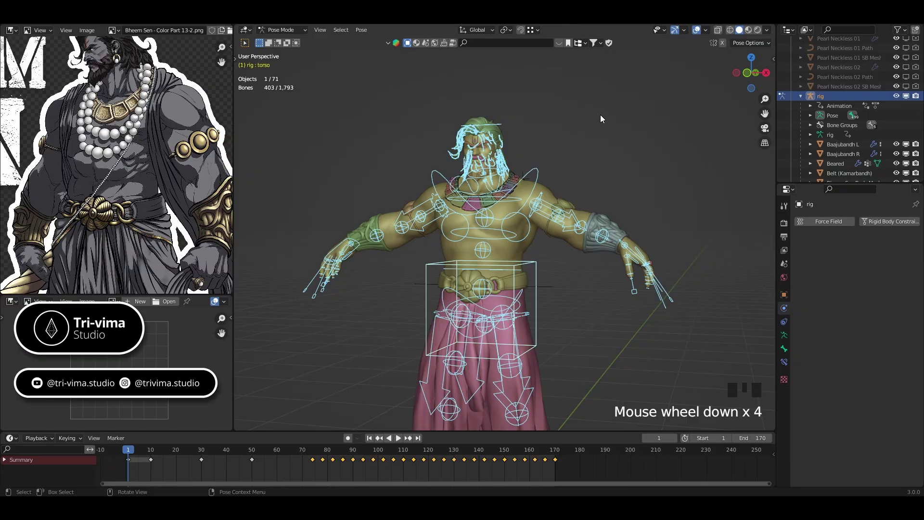
pyautogui.press('a')
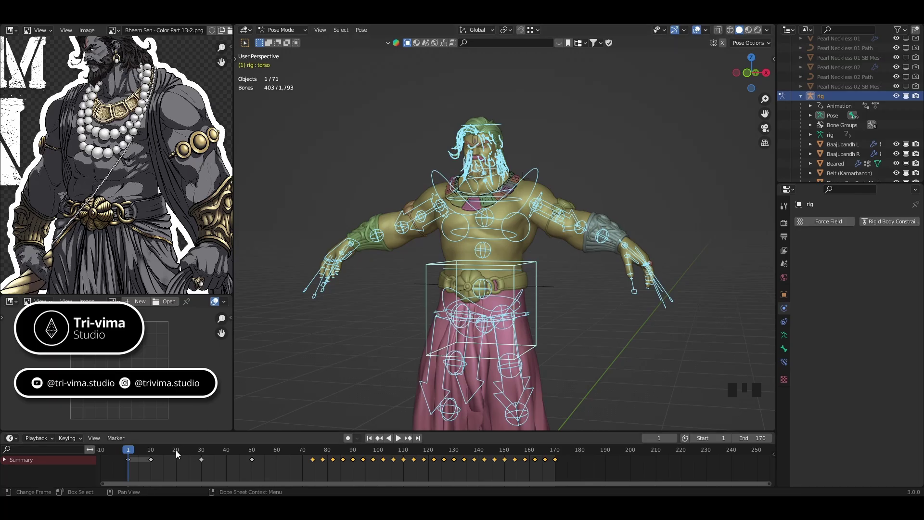
pyautogui.click(201, 452)
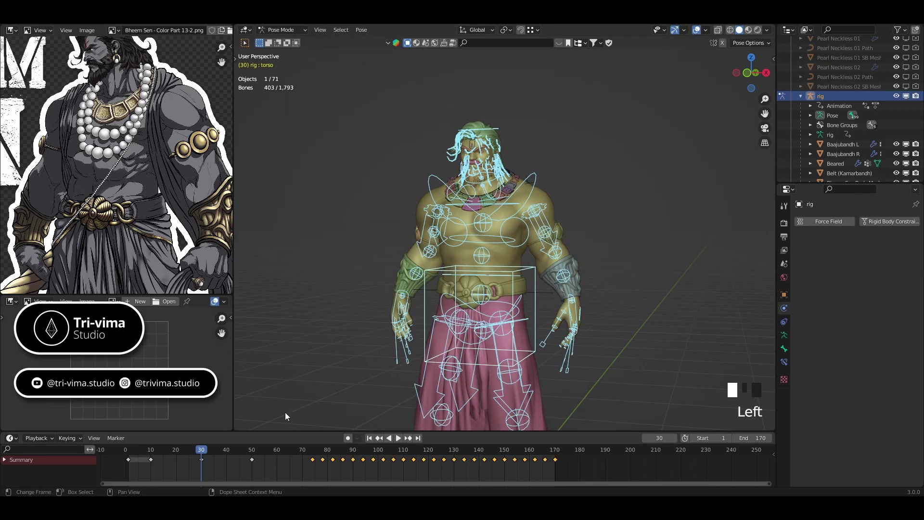
pyautogui.keyDown('shift'); pyautogui.moveTo(573, 317); pyautogui.dragTo(565, 241, button='middle'); pyautogui.keyUp('shift')
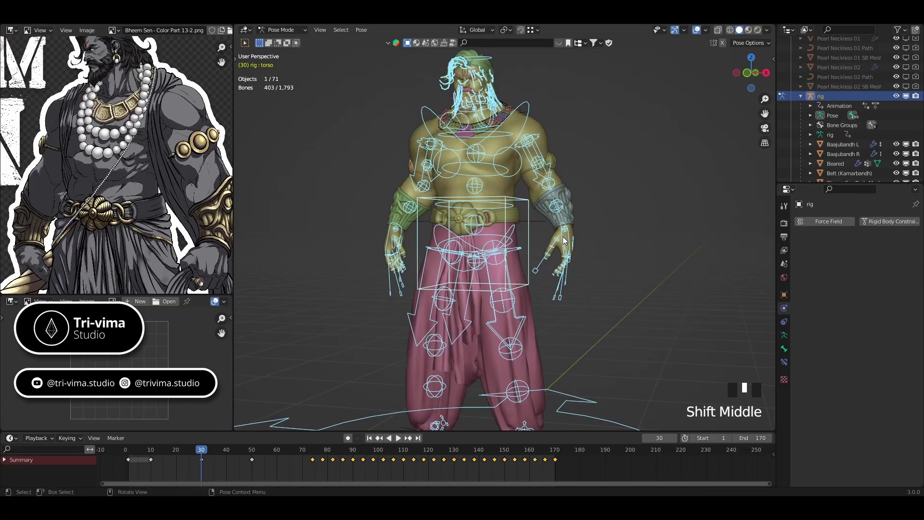
# Step: Scrub the rig's animation back and forth between frames 30 and 50 to review the held pose
pyautogui.click(252, 450)
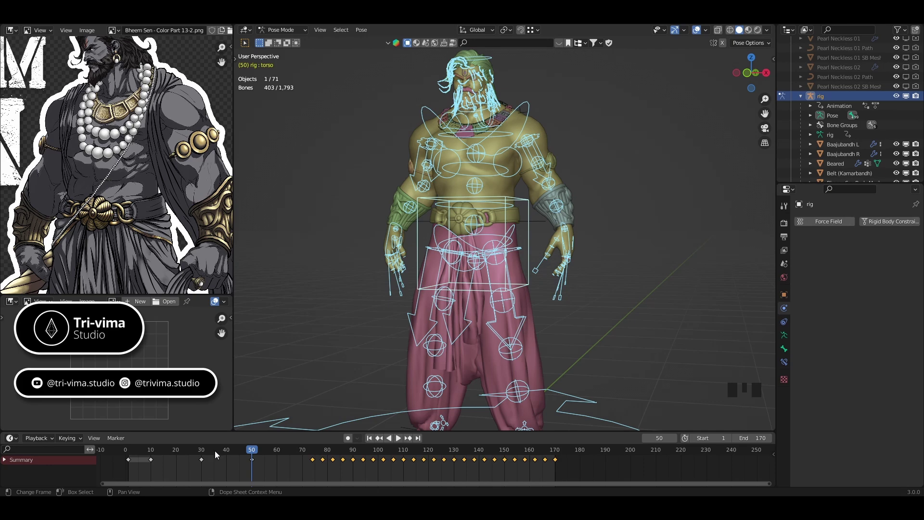
pyautogui.moveTo(253, 453); pyautogui.dragTo(224, 466)
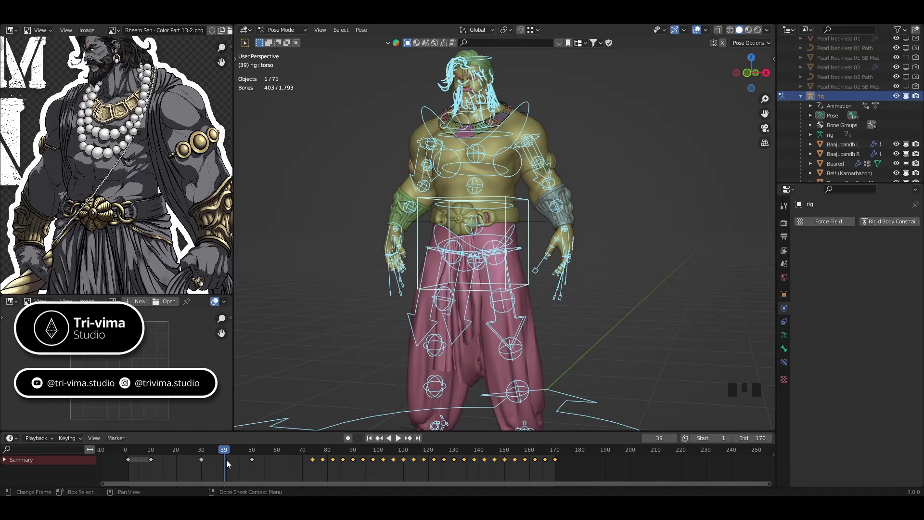
pyautogui.moveTo(225, 450); pyautogui.dragTo(206, 452)
pyautogui.moveTo(242, 452); pyautogui.dragTo(250, 452)
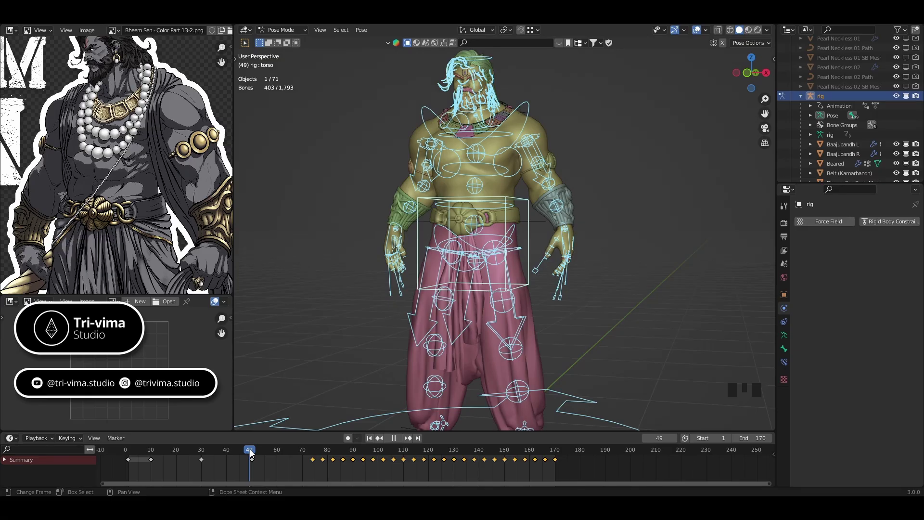
pyautogui.moveTo(250, 451); pyautogui.dragTo(253, 452)
pyautogui.click(250, 457)
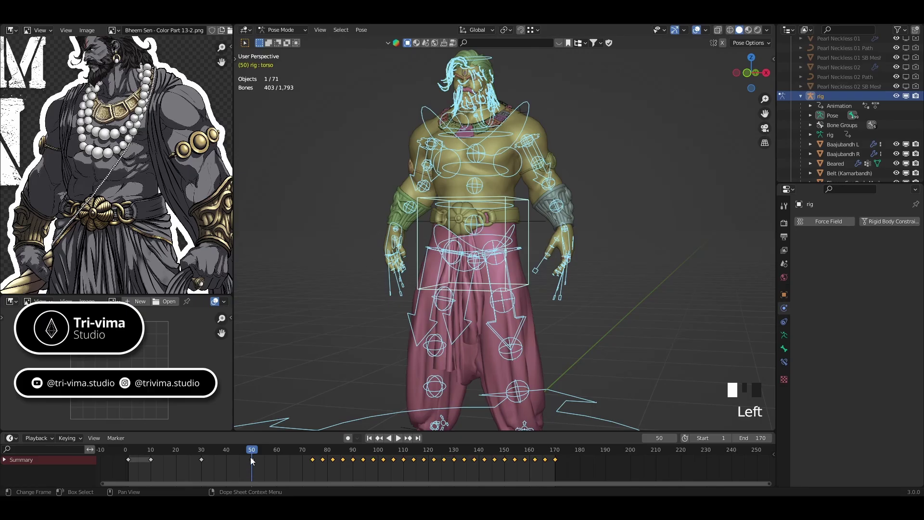
pyautogui.moveTo(252, 459)
pyautogui.mouseDown()
pyautogui.moveTo(307, 452)
pyautogui.moveTo(152, 463)
pyautogui.moveTo(239, 462)
pyautogui.mouseUp()
pyautogui.click(267, 464)
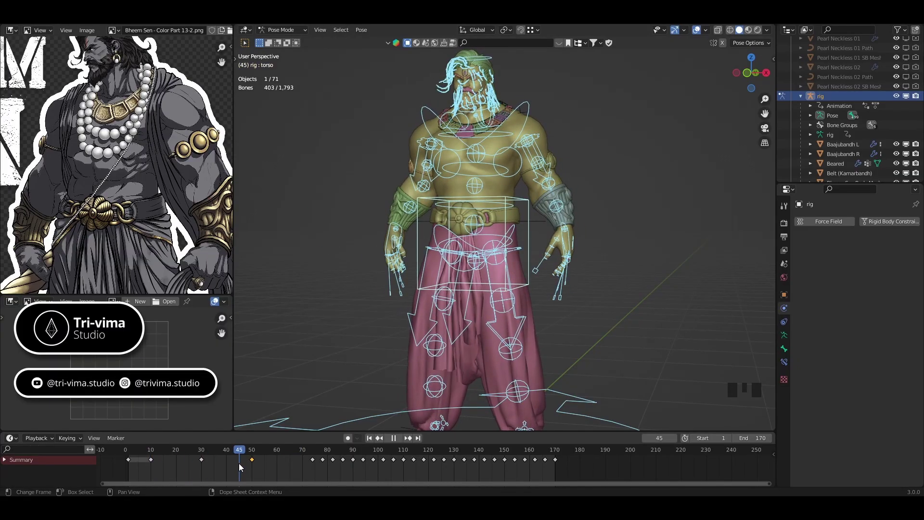
pyautogui.moveTo(237, 464); pyautogui.dragTo(252, 464)
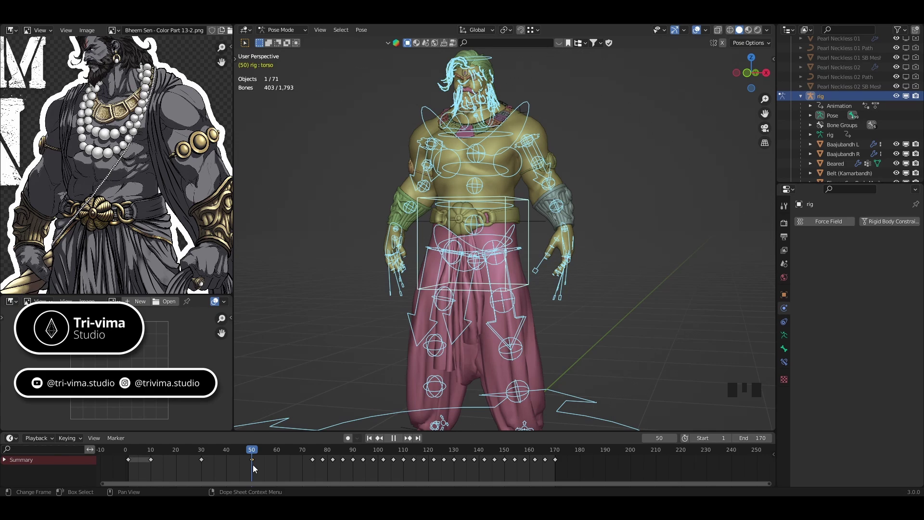
# Step: Scrub the animation between the opening pose and about frame 72 to review the pose transition, ending at frame 1
pyautogui.moveTo(252, 464); pyautogui.dragTo(123, 452)
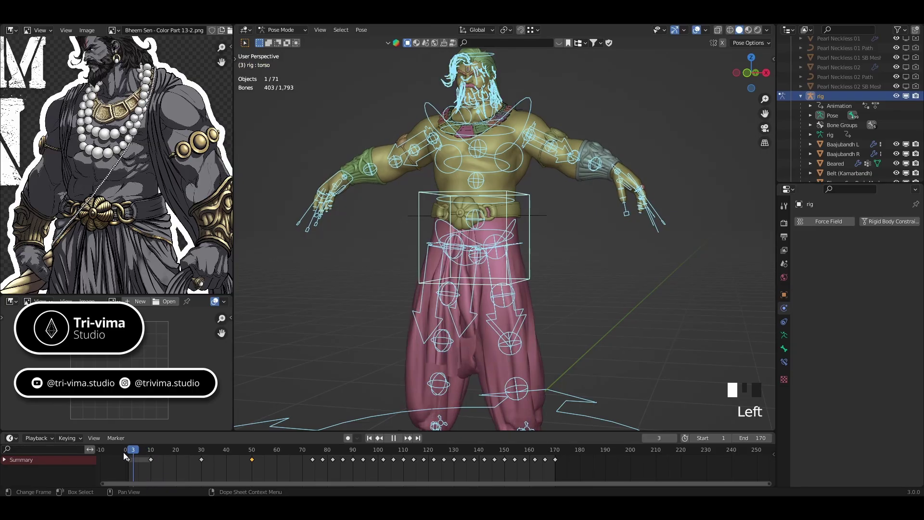
pyautogui.click(301, 450)
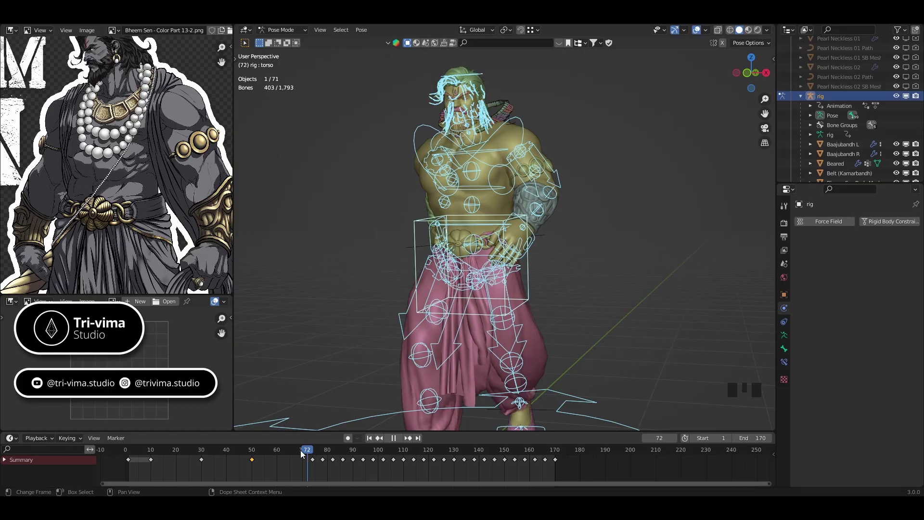
pyautogui.moveTo(301, 450)
pyautogui.mouseDown()
pyautogui.moveTo(250, 453)
pyautogui.moveTo(554, 452)
pyautogui.moveTo(284, 453)
pyautogui.mouseUp()
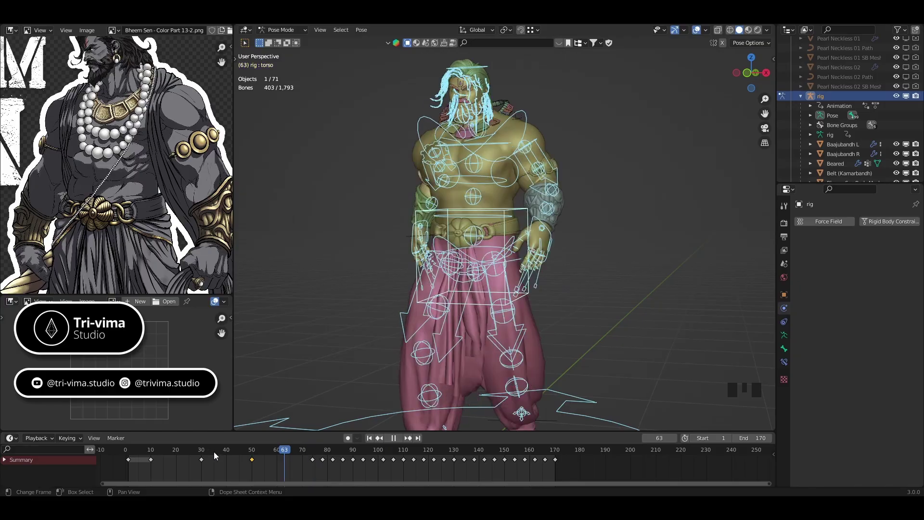
pyautogui.moveTo(214, 451); pyautogui.dragTo(147, 452)
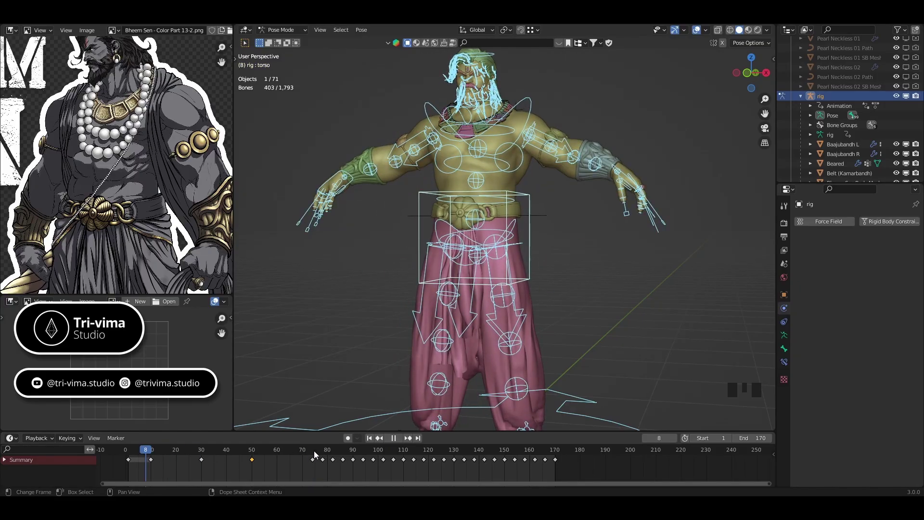
pyautogui.moveTo(314, 451); pyautogui.dragTo(128, 458)
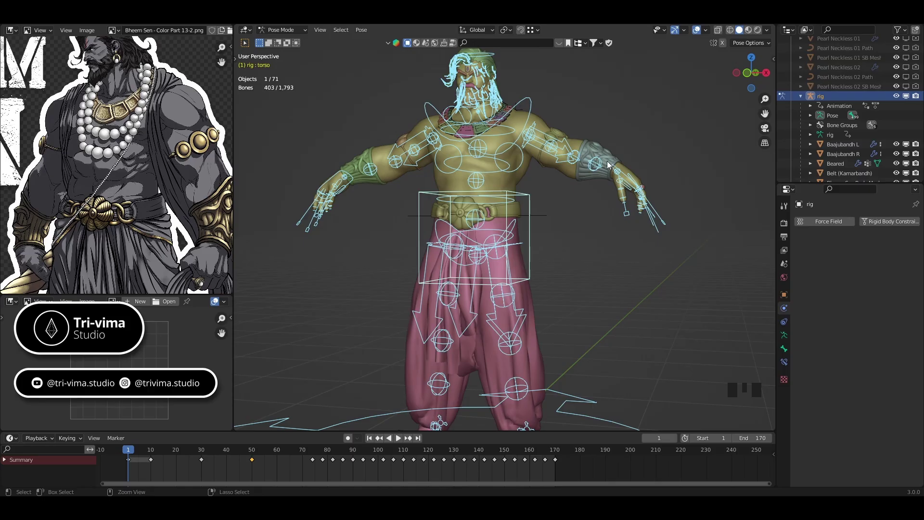
# Step: Return the rig to Object Mode and hide it from the viewport
pyautogui.hotkey('ctrl', 'Tab')
pyautogui.click(896, 95)
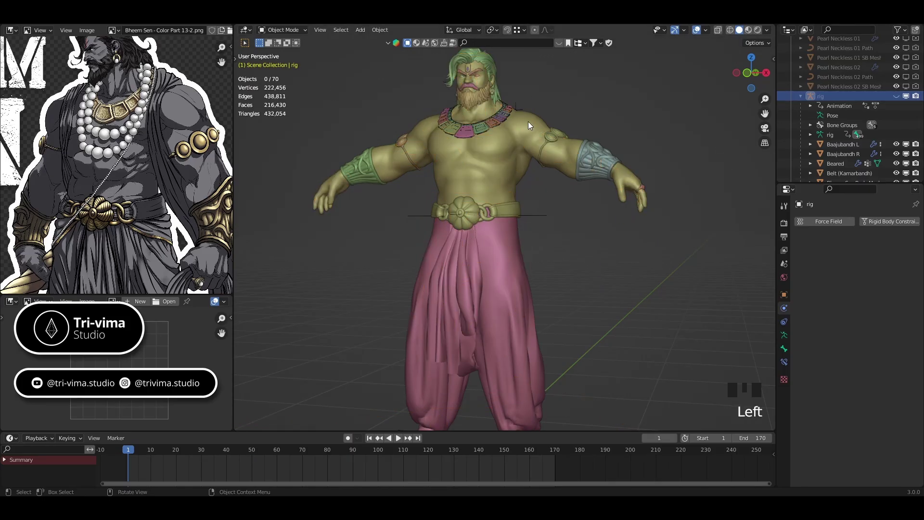
# Step: Select Golden Haar New 02 SB Mesh on the character and collapse its hierarchy in the Outliner
pyautogui.keyDown('shift'); pyautogui.moveTo(526, 123); pyautogui.dragTo(510, 160, button='middle'); pyautogui.keyUp('shift')
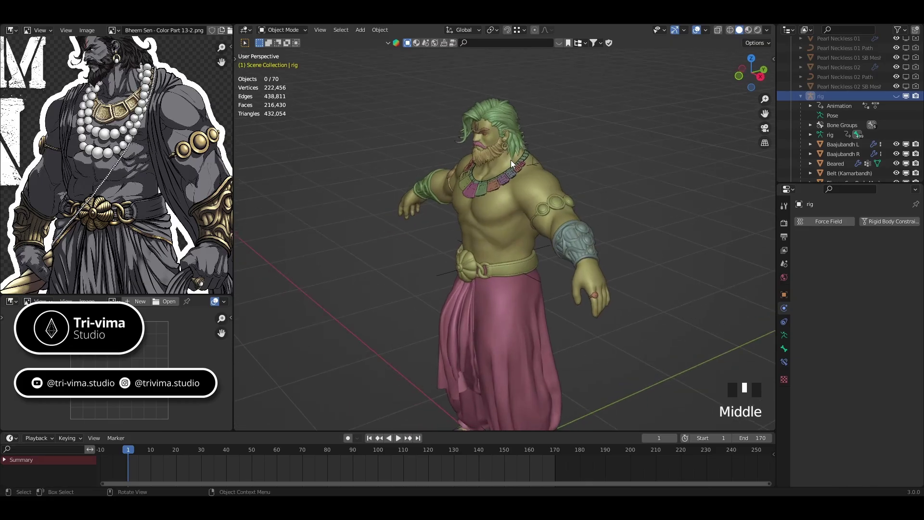
pyautogui.click(524, 157)
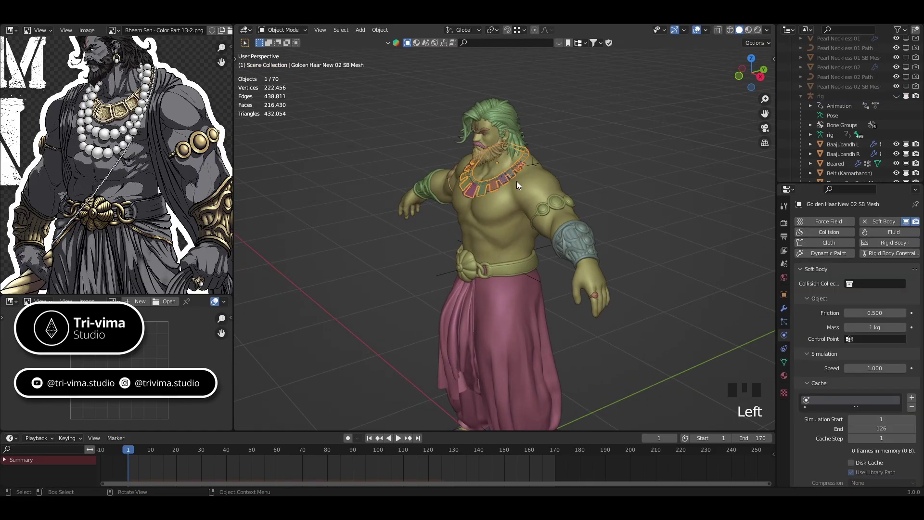
pyautogui.scroll(20, 805, 138)
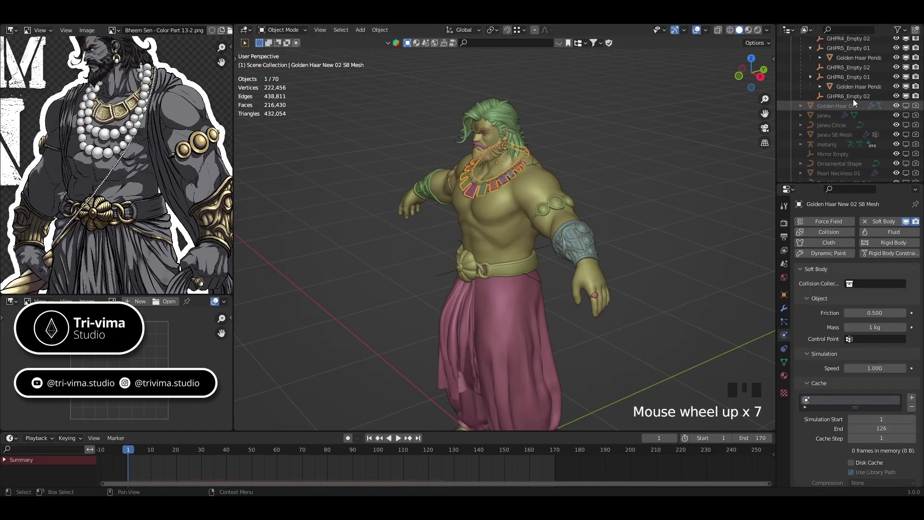
pyautogui.scroll(9, 850, 94)
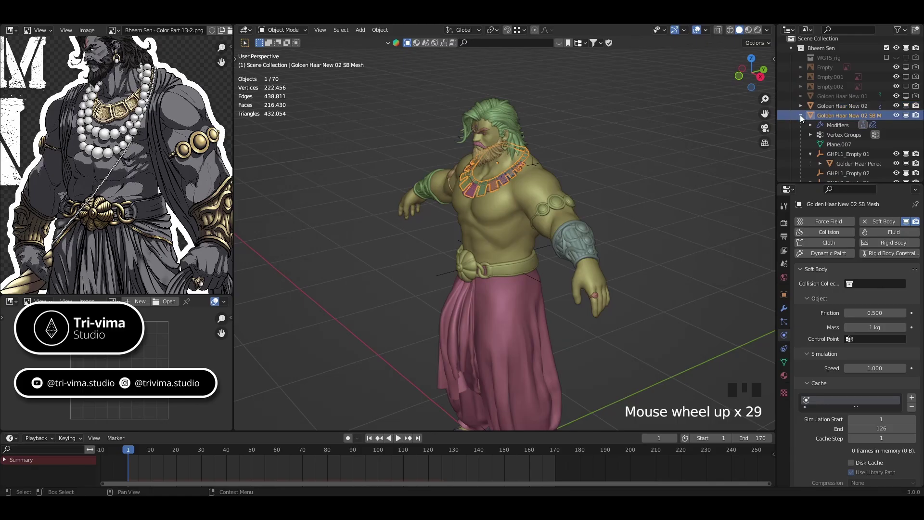
pyautogui.click(848, 116)
# Step: Examine the Soft Body cache, goal and strength settings of the necklace's simulation mesh
pyautogui.scroll(5, 565, 200)
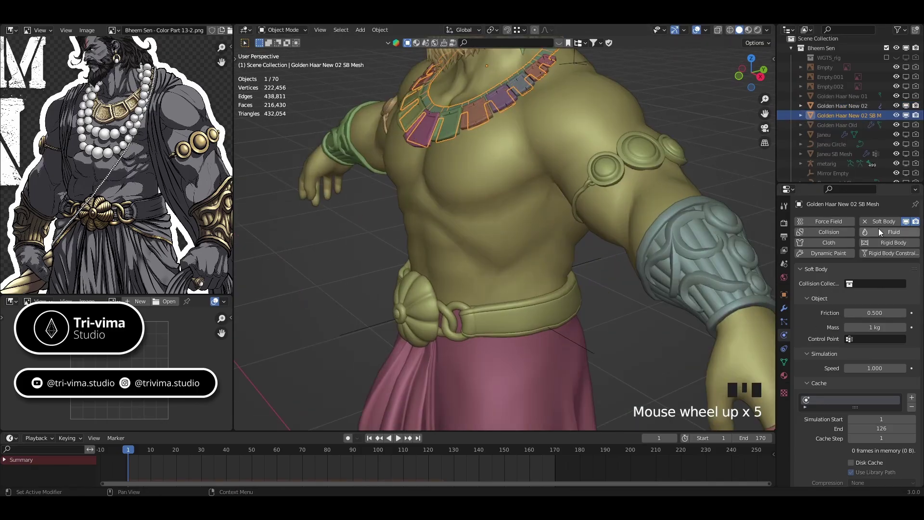
pyautogui.scroll(-7, 820, 311)
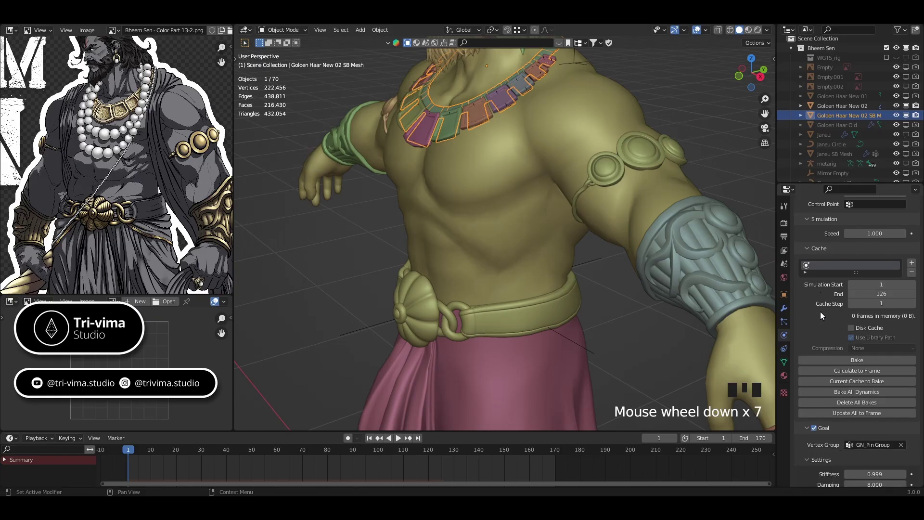
pyautogui.scroll(-4, 821, 311)
pyautogui.scroll(-3, 626, 277)
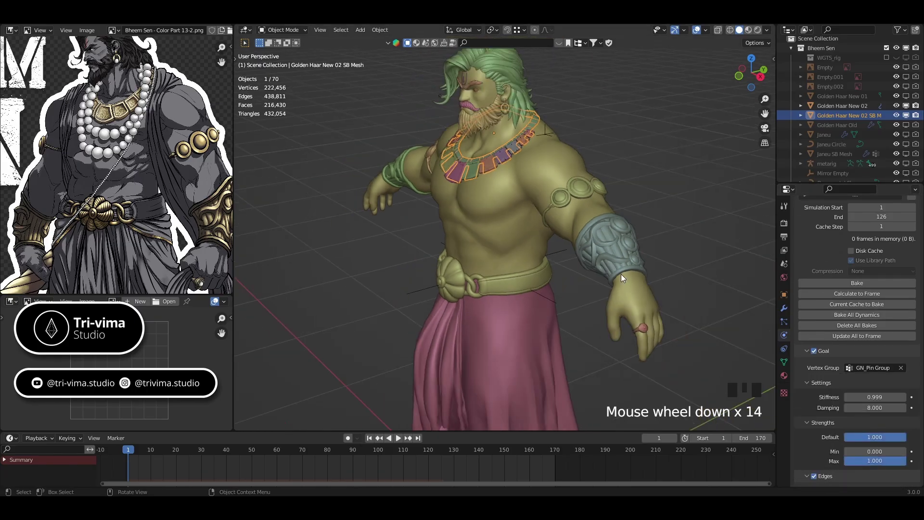
# Step: Review the Hook and Softbody modifiers on the necklace's simulation mesh and the Surface Deform modifier on Golden Haar New 02
pyautogui.keyDown('shift'); pyautogui.moveTo(621, 273); pyautogui.dragTo(487, 270, button='middle'); pyautogui.keyUp('shift')
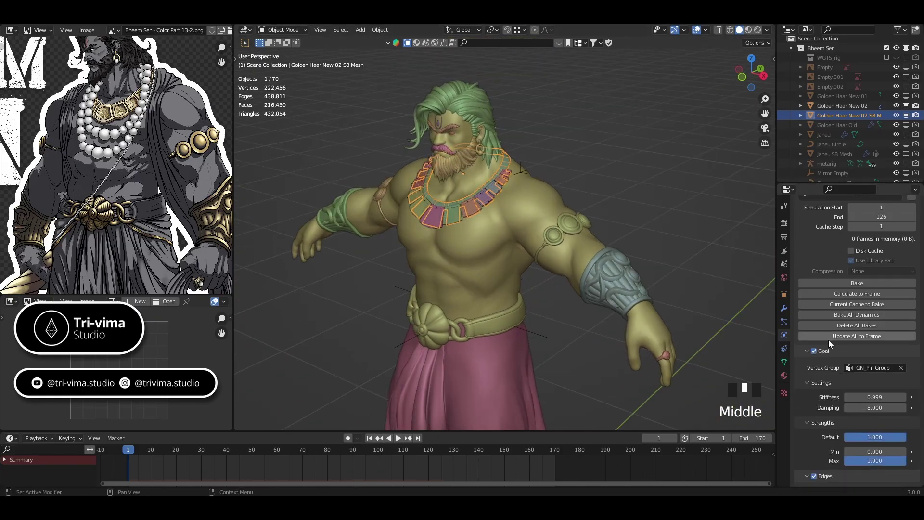
pyautogui.moveTo(558, 209); pyautogui.dragTo(425, 202, button='middle')
pyautogui.scroll(4, 620, 155)
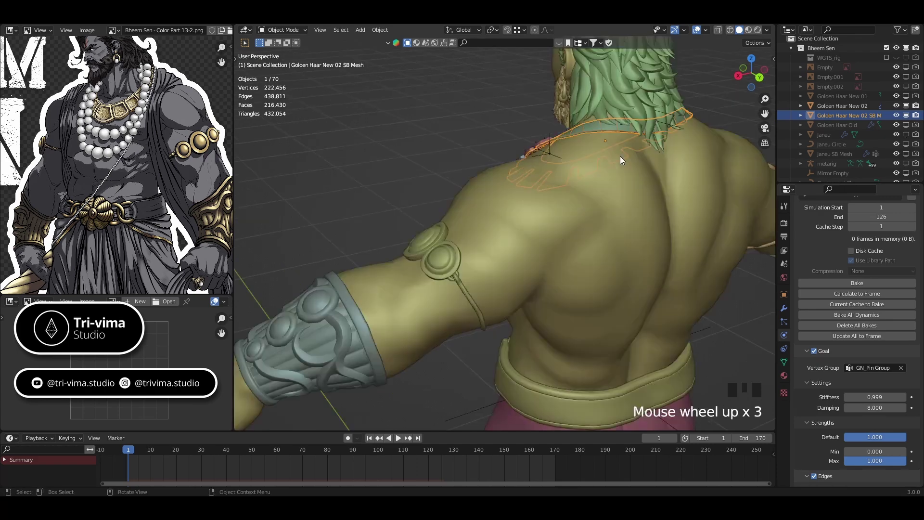
pyautogui.keyDown('shift'); pyautogui.moveTo(619, 156); pyautogui.dragTo(582, 243, button='middle'); pyautogui.keyUp('shift')
pyautogui.click(784, 309)
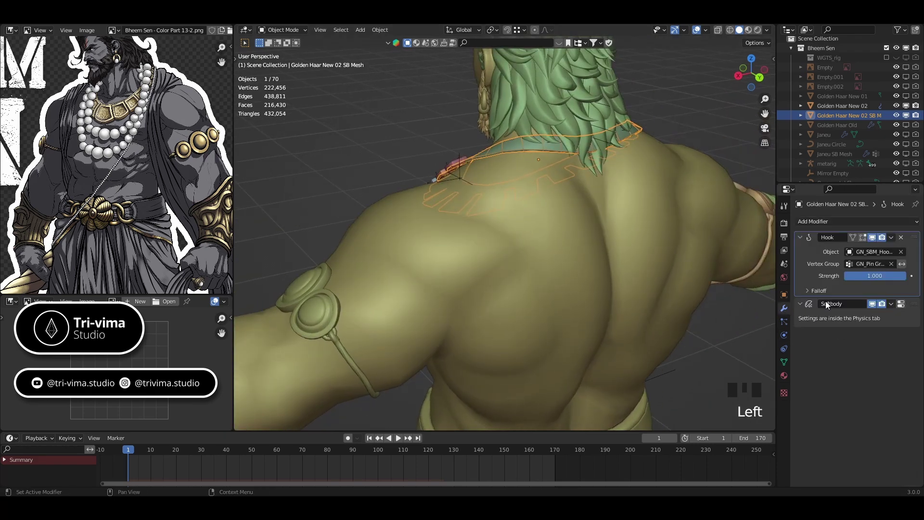
pyautogui.click(800, 237)
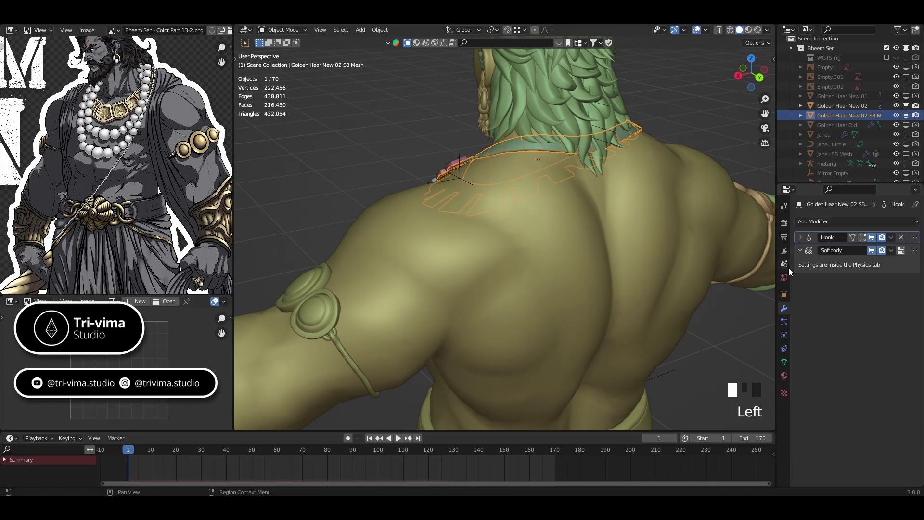
pyautogui.click(554, 147)
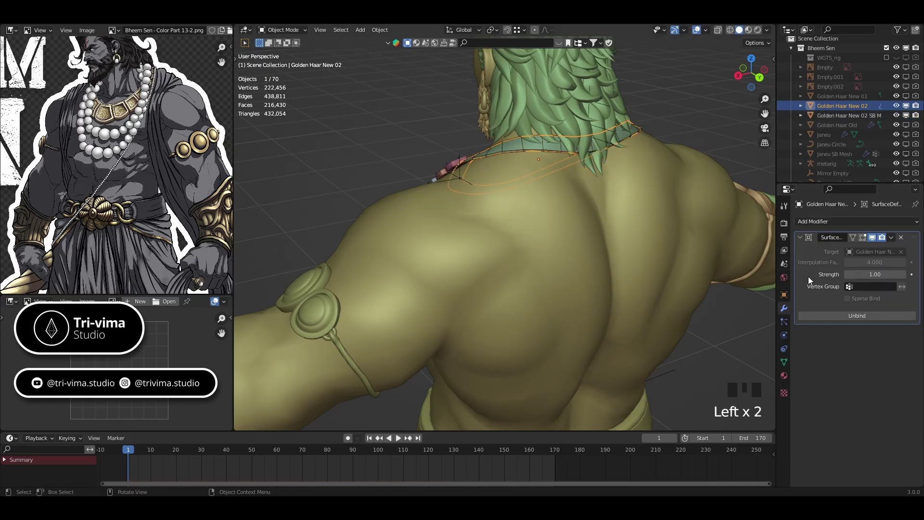
pyautogui.click(542, 147)
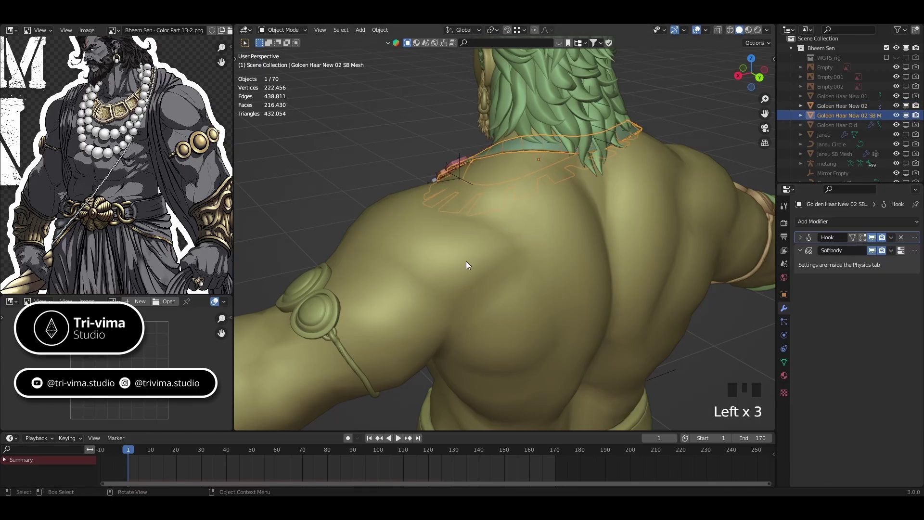
# Step: Bake the Soft Body simulation of Golden Haar New 02 SB Mesh for frames 1 to 126
pyautogui.moveTo(466, 261); pyautogui.dragTo(622, 260, button='middle')
pyautogui.scroll(-2, 448, 228)
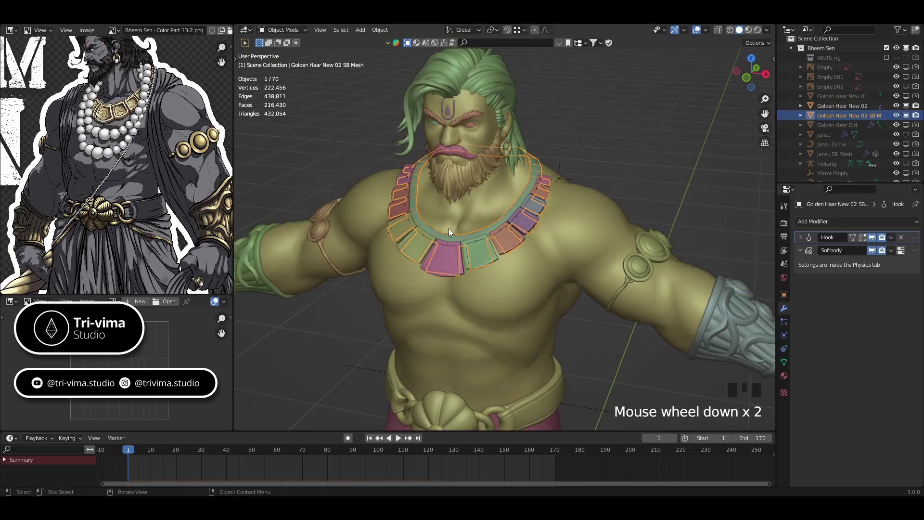
pyautogui.scroll(-1, 495, 292)
pyautogui.keyDown('shift'); pyautogui.moveTo(494, 294); pyautogui.dragTo(547, 265, button='middle'); pyautogui.keyUp('shift')
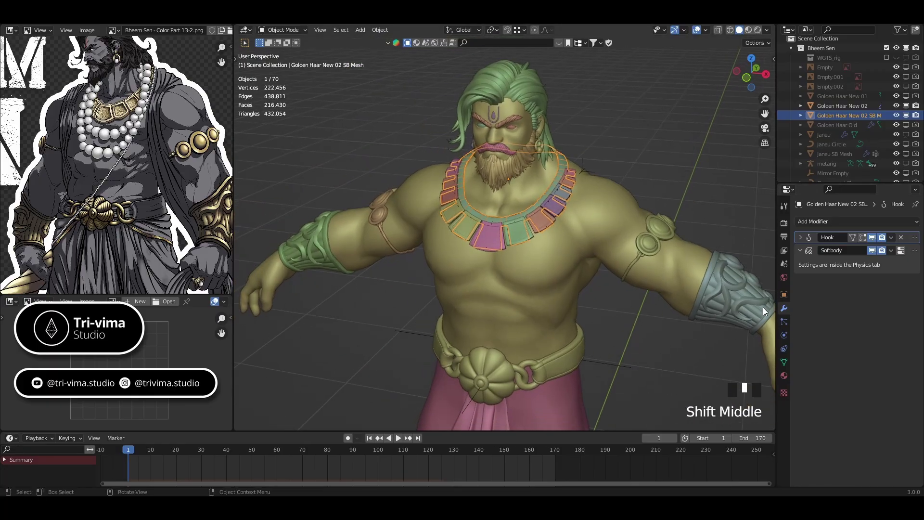
pyautogui.click(784, 335)
pyautogui.scroll(-5, 807, 342)
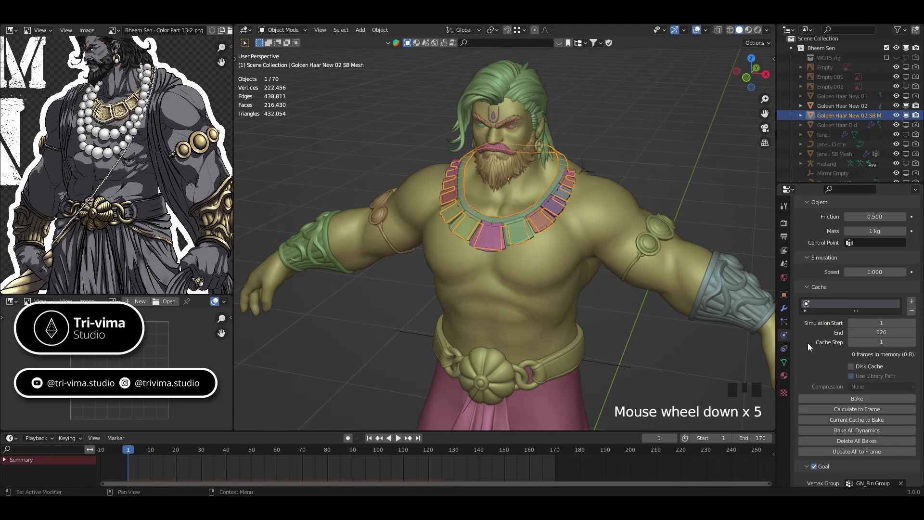
pyautogui.scroll(-4, 808, 342)
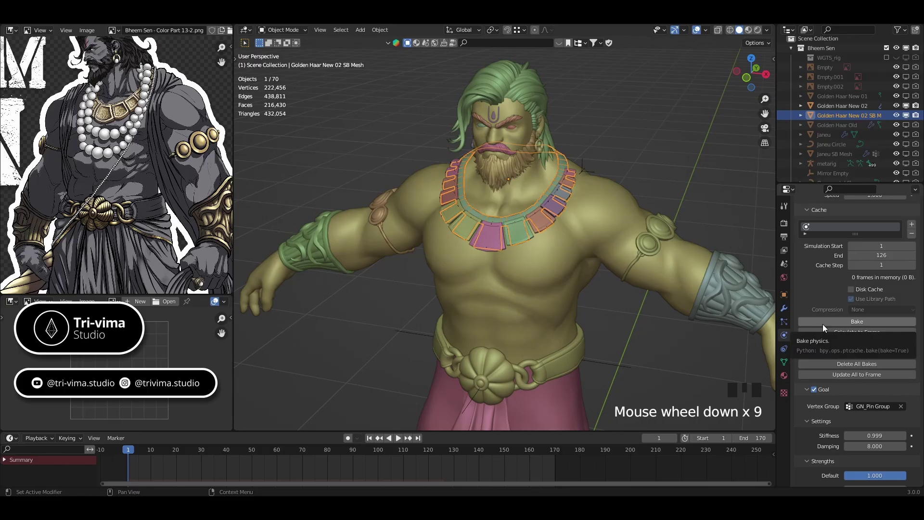
pyautogui.click(822, 323)
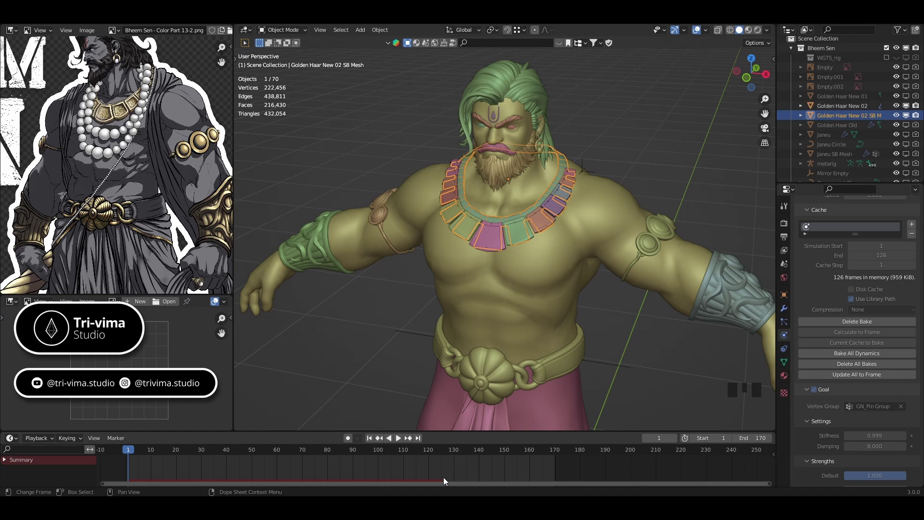
# Step: Delete the necklace's Soft Body bake, set the cache end to frame 170 and bake the simulation again
pyautogui.click(875, 258)
pyautogui.click(847, 324)
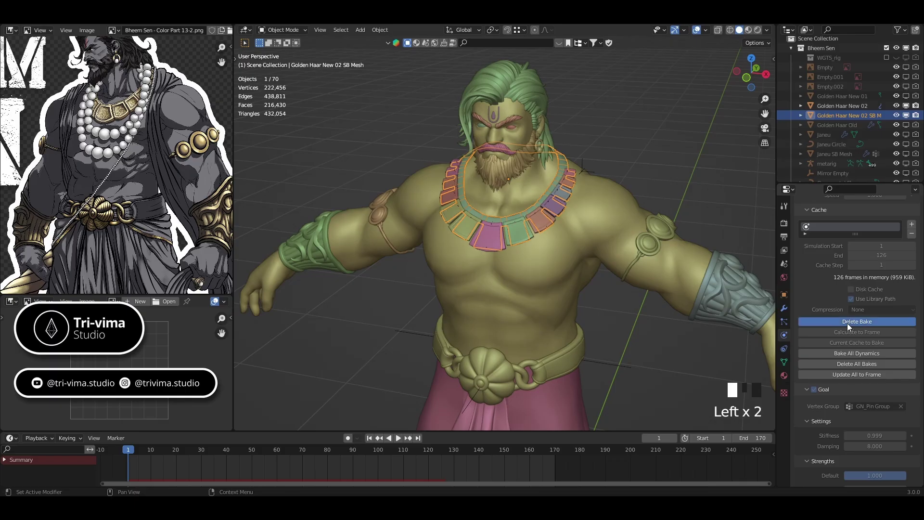
pyautogui.click(879, 255)
pyautogui.write('170')
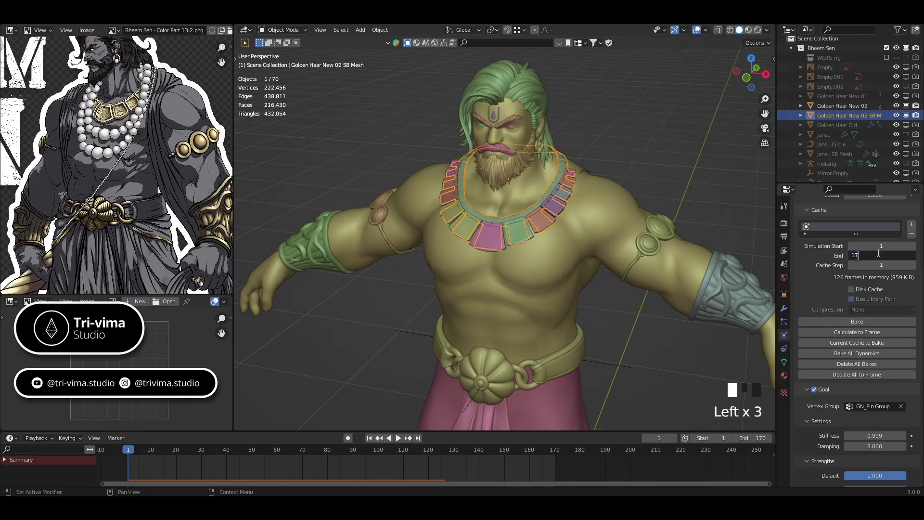
pyautogui.press('Return')
pyautogui.click(853, 322)
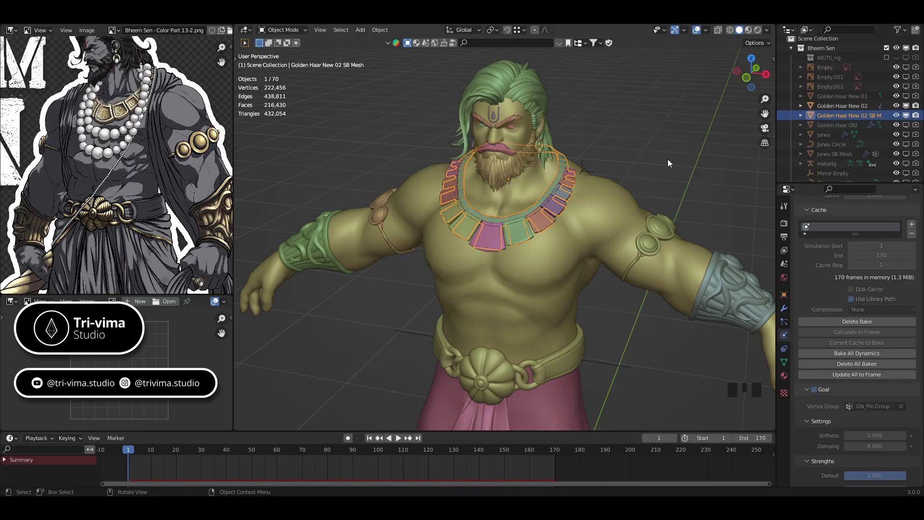
# Step: Play the animation with the viewport overlays hidden to examine the necklace's baked motion, and return to frame 1 with overlays restored
pyautogui.click(399, 439)
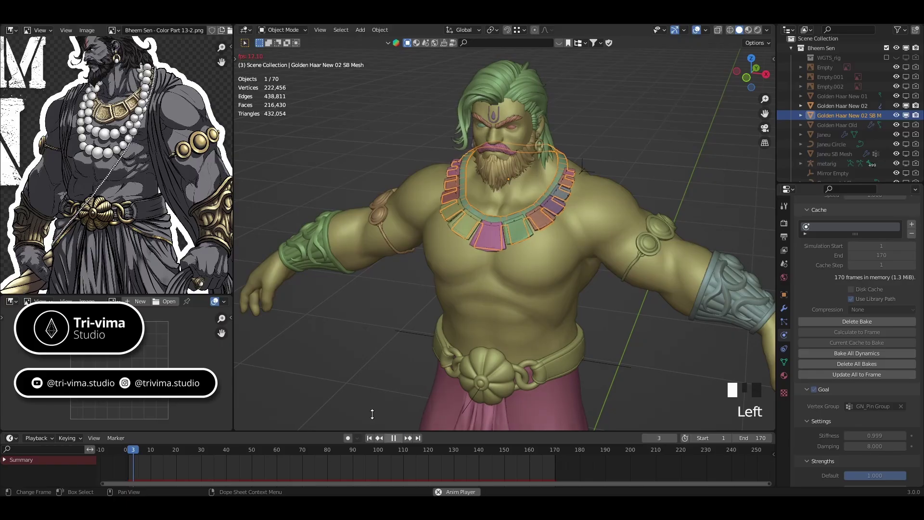
pyautogui.click(352, 382)
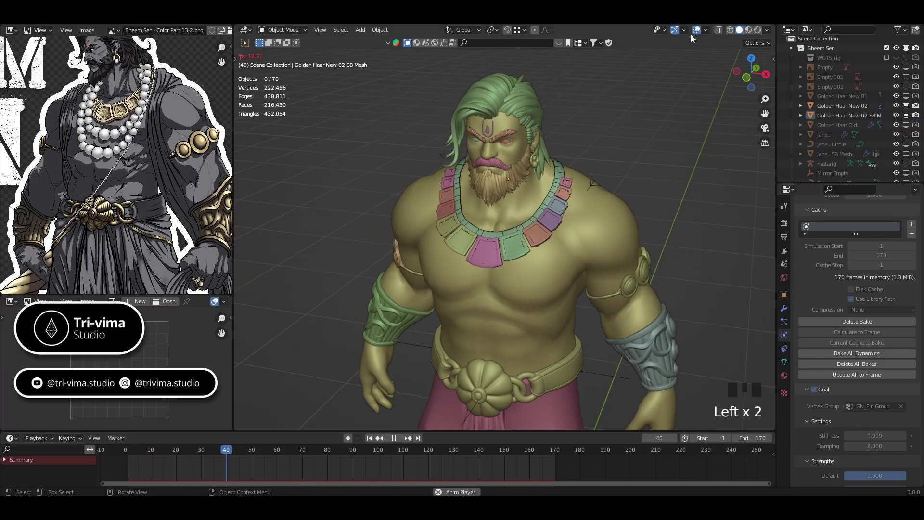
pyautogui.click(696, 30)
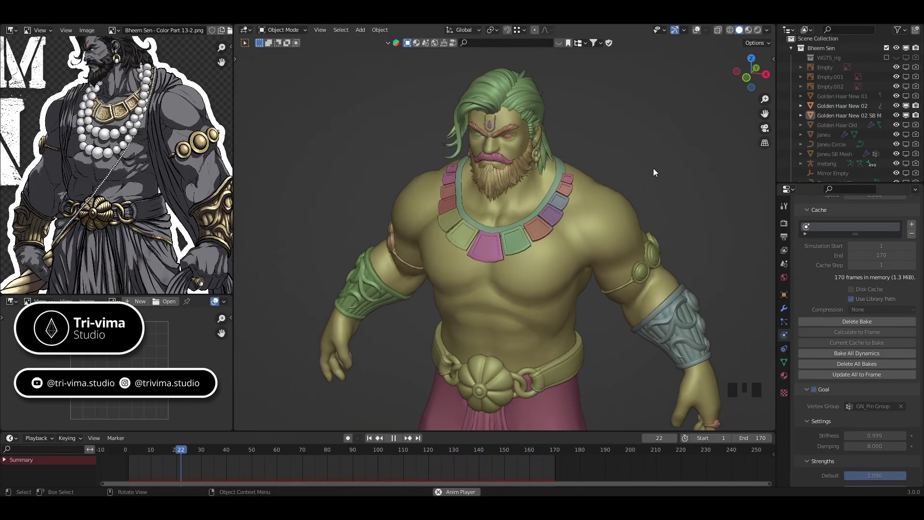
pyautogui.click(697, 30)
pyautogui.click(394, 438)
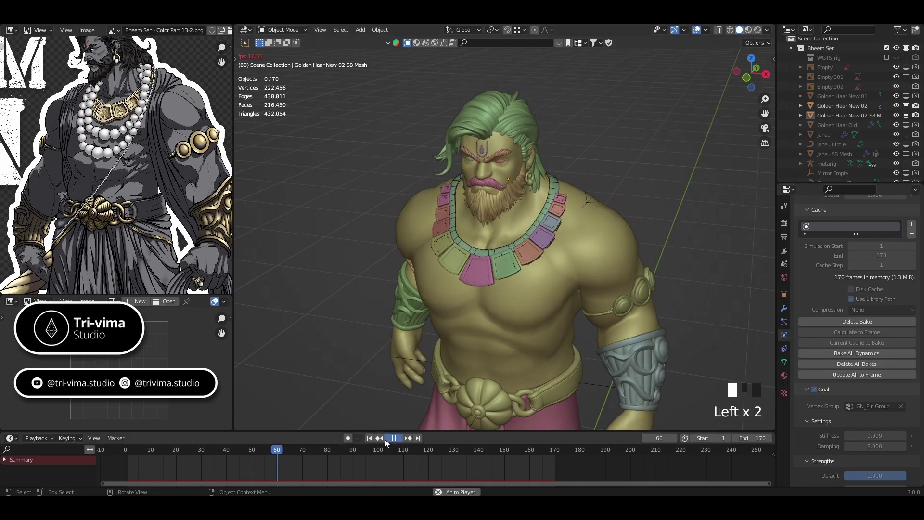
pyautogui.click(369, 438)
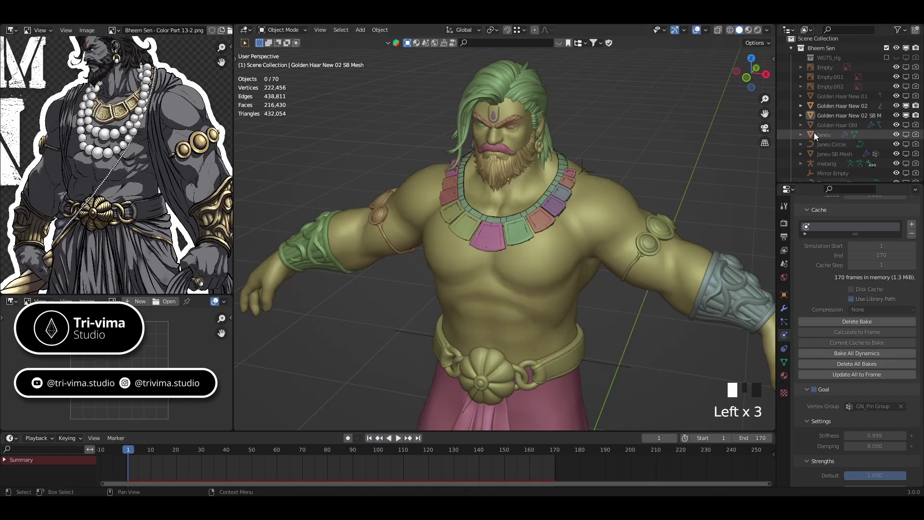
# Step: Enable Janeu and Janeu SB Mesh for the viewport and for rendering
pyautogui.scroll(-1, 827, 140)
pyautogui.scroll(-1, 827, 140)
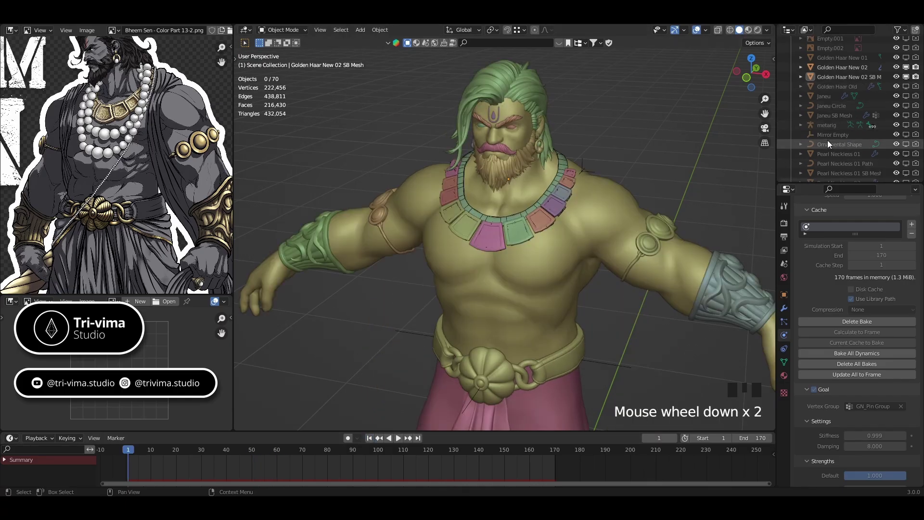
pyautogui.click(899, 97)
pyautogui.click(897, 97)
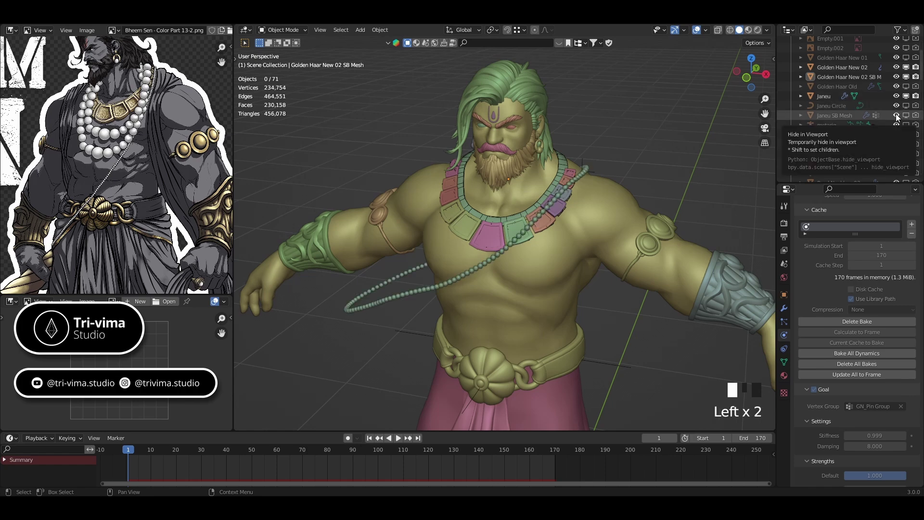
pyautogui.click(896, 115)
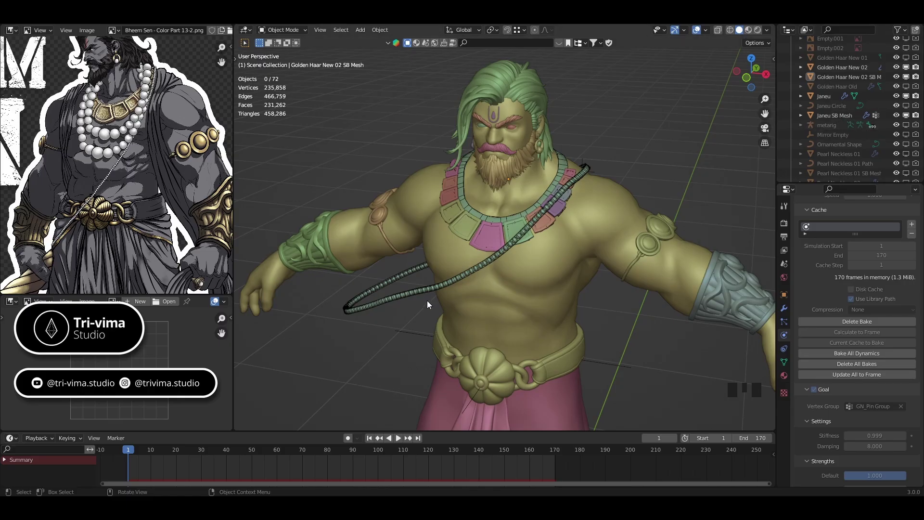
# Step: Save the file and bake the Soft Body simulation of Janeu SB Mesh with the cache ending at frame 170
pyautogui.click(409, 290)
pyautogui.doubleClick(874, 255)
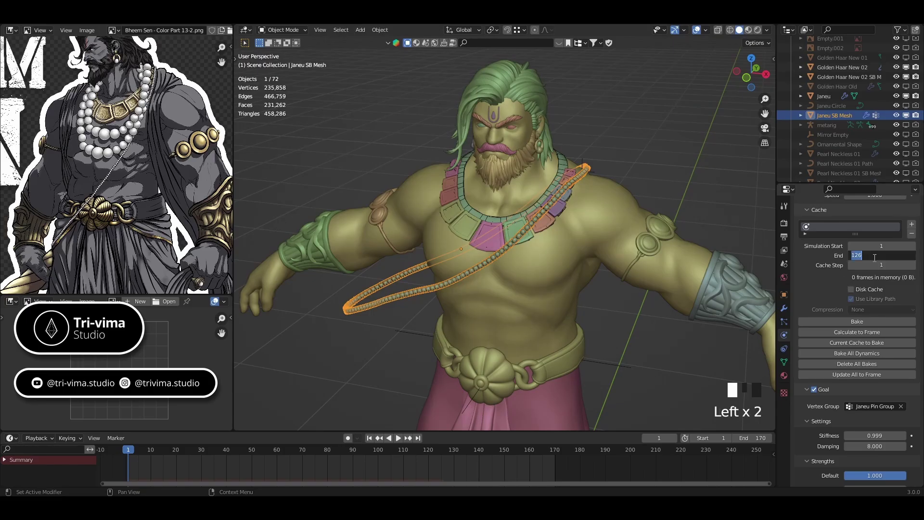
pyautogui.write('170')
pyautogui.press('Return')
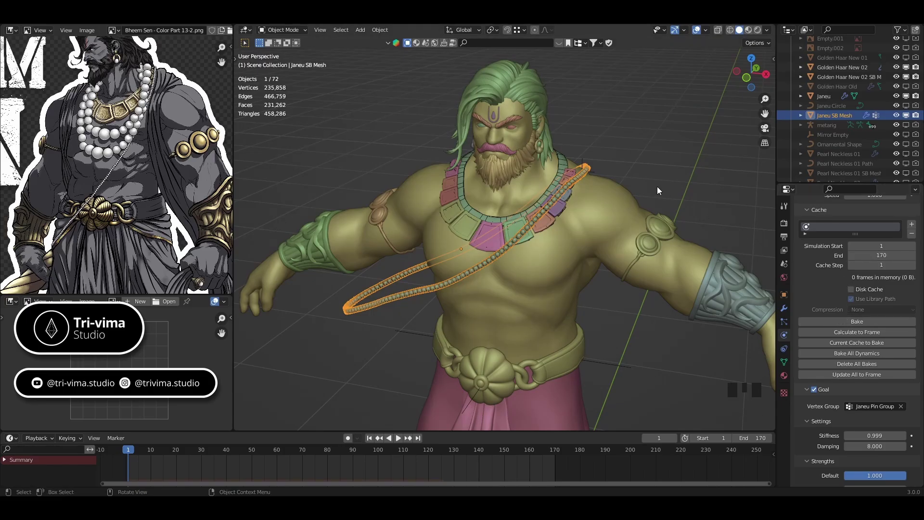
pyautogui.hotkey('ctrl', 's')
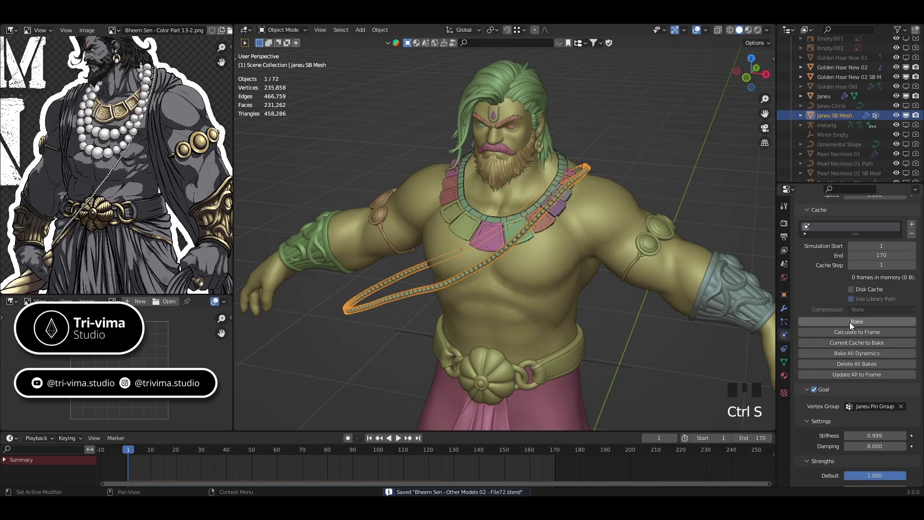
pyautogui.click(850, 321)
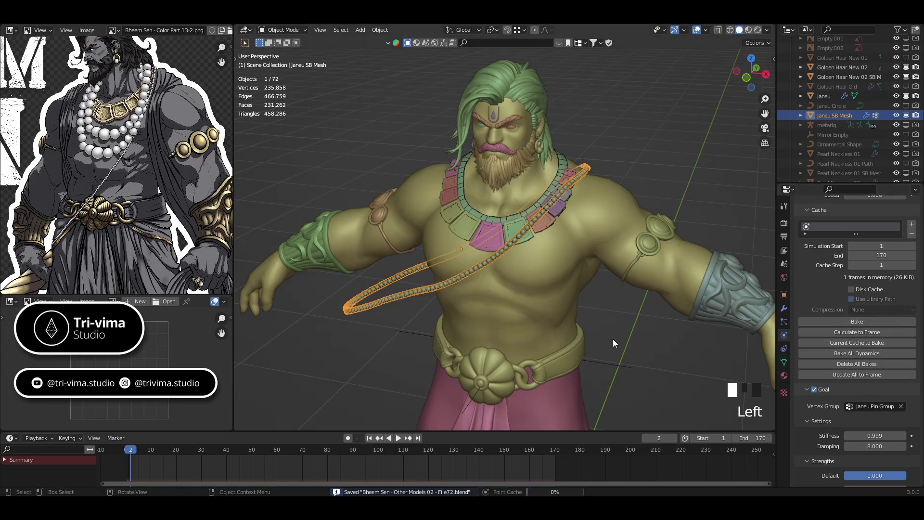
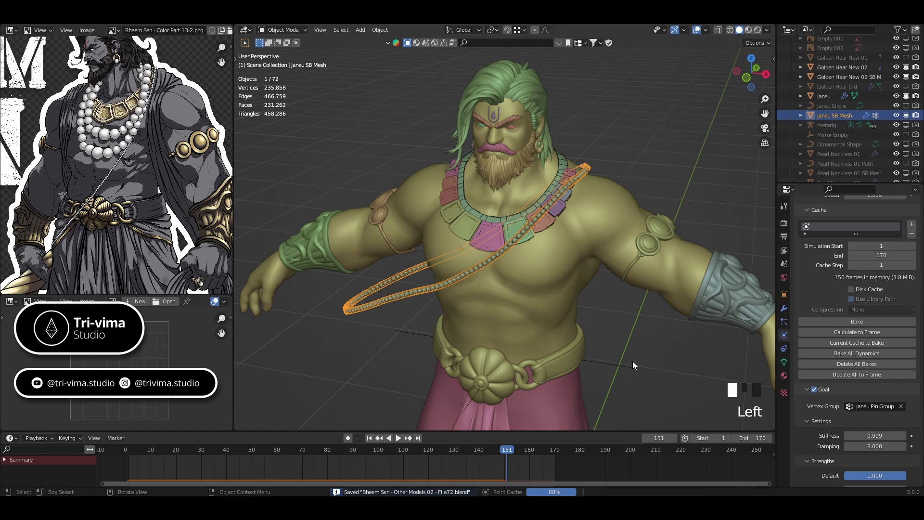
pyautogui.press('Right')
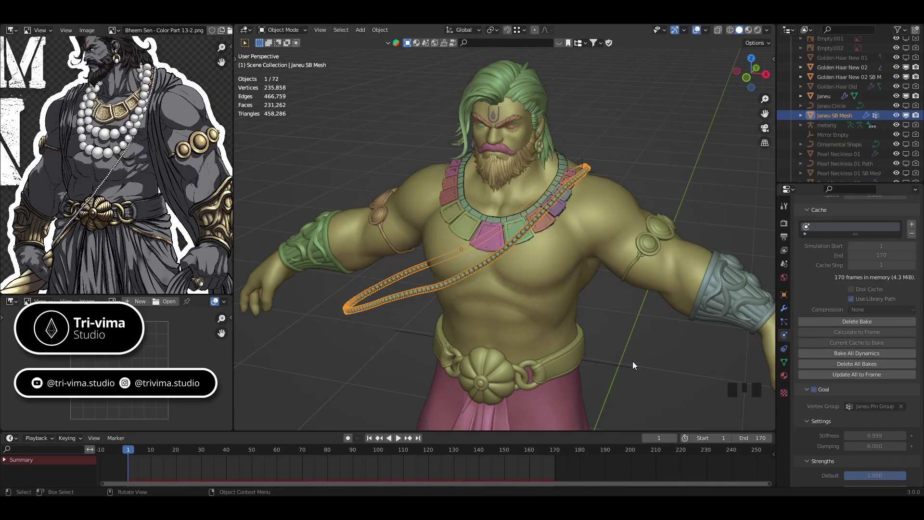
# Step: Play the animation without overlays and examine how the Janeu bead string moves around the torso and waist
pyautogui.click(397, 437)
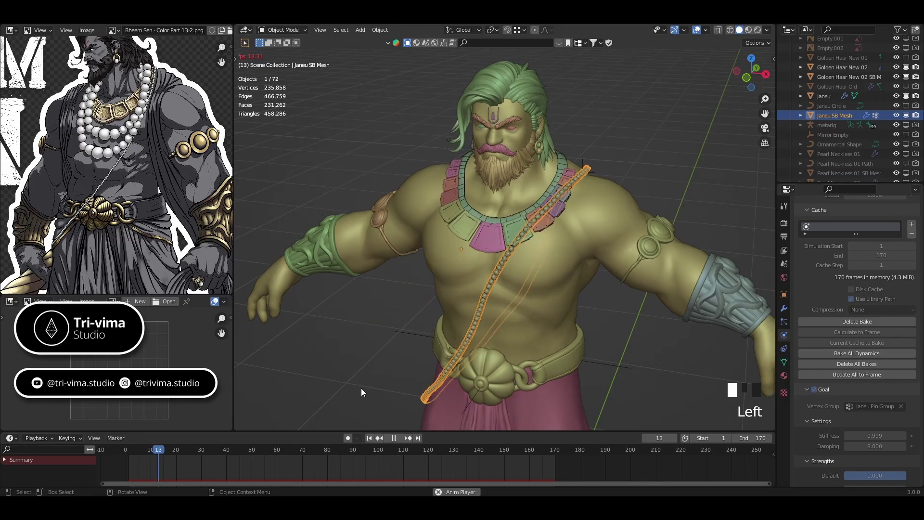
pyautogui.click(696, 30)
pyautogui.scroll(-2, 677, 198)
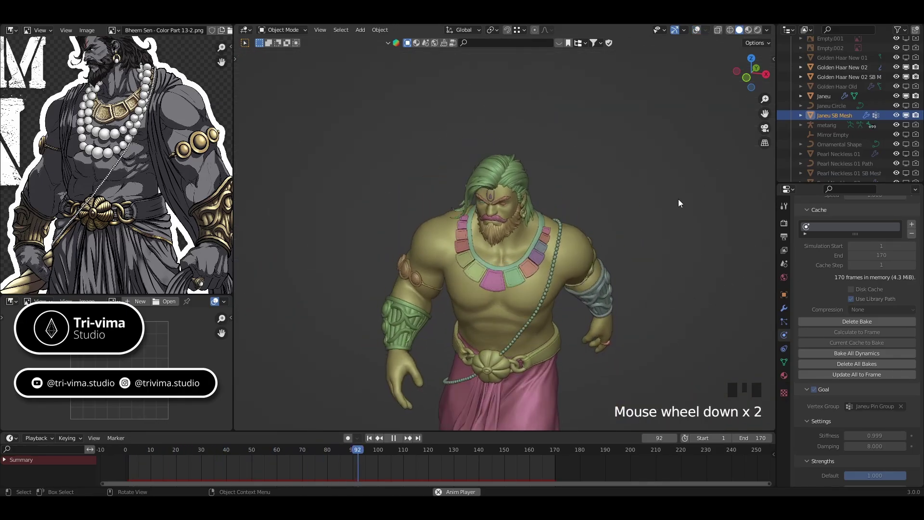
pyautogui.moveTo(485, 340); pyautogui.dragTo(516, 321, button='middle')
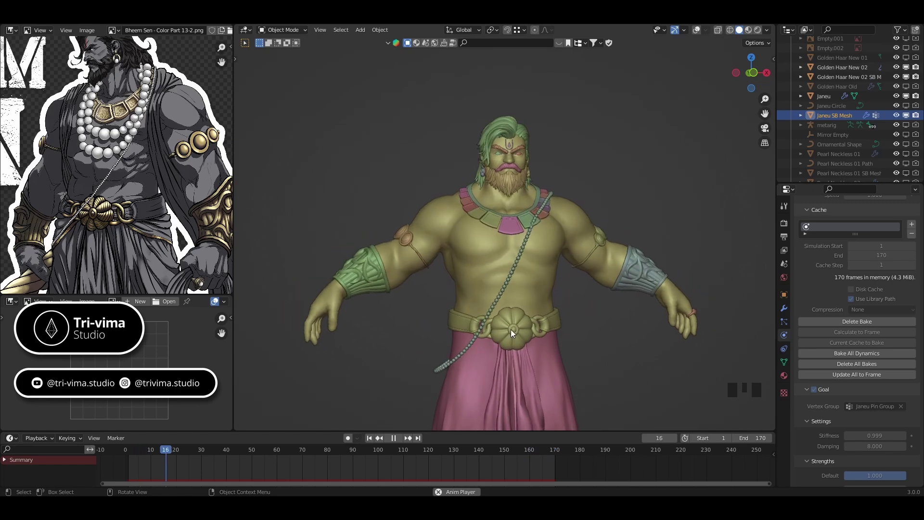
# Step: Return to frame 1 with overlays shown, save the file and add Collision physics to Belt (Kamarbandh)
pyautogui.click(510, 331)
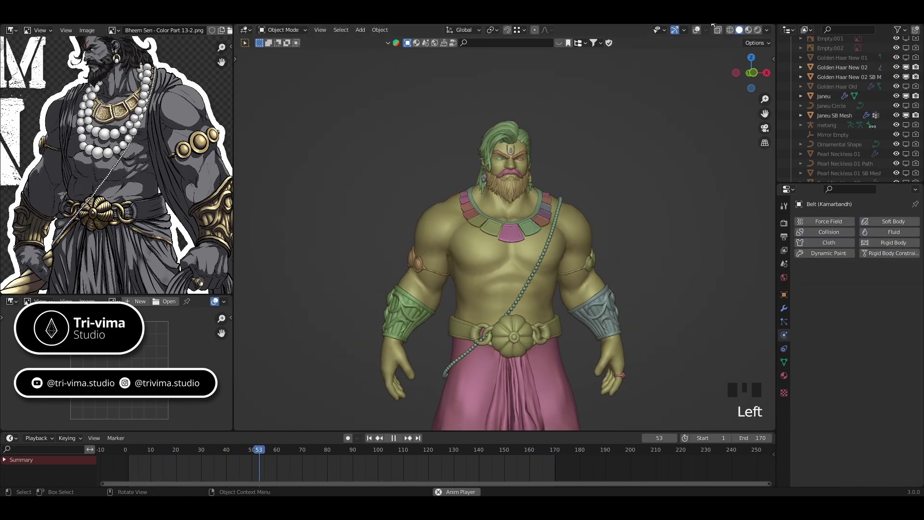
pyautogui.click(695, 30)
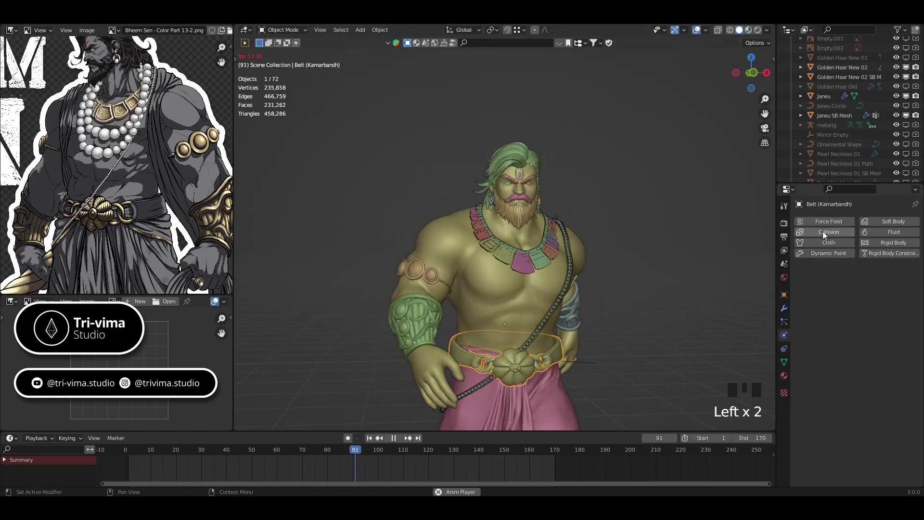
pyautogui.click(394, 438)
pyautogui.click(370, 438)
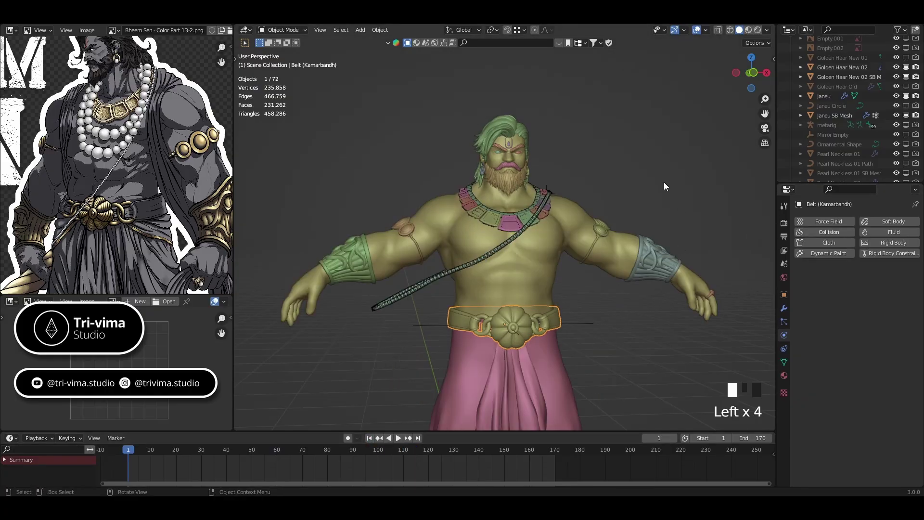
pyautogui.hotkey('ctrl', 's')
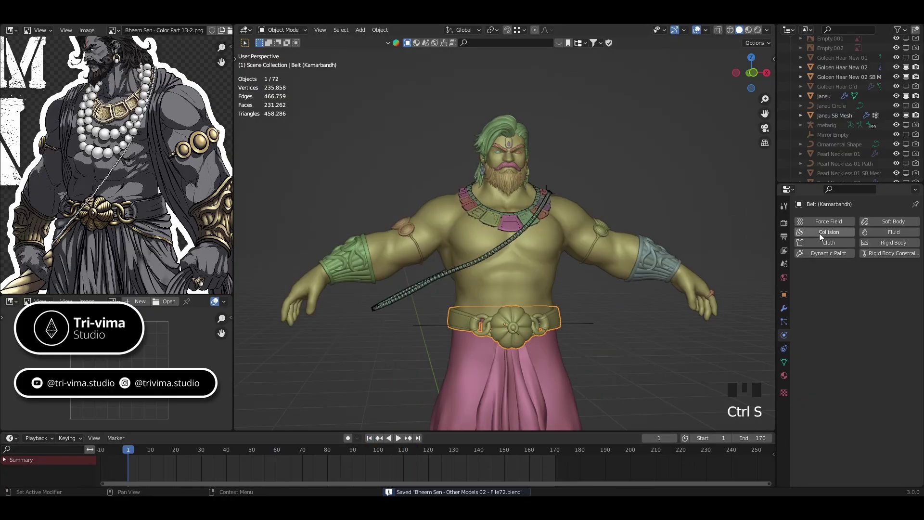
pyautogui.click(819, 233)
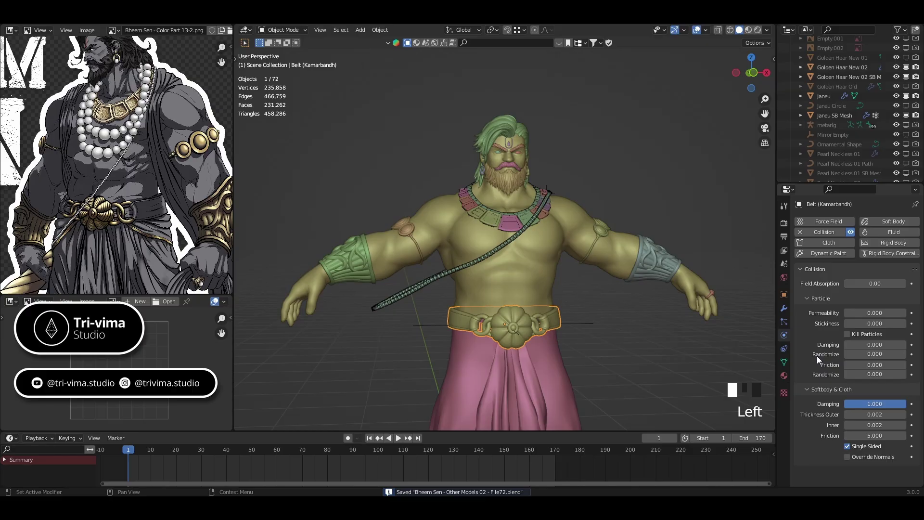
pyautogui.scroll(-2, 817, 357)
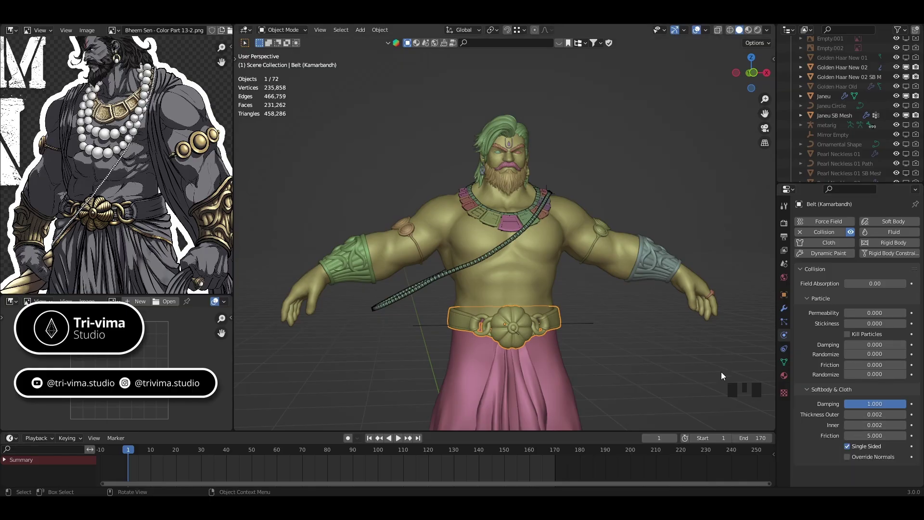
# Step: Delete the Soft Body bake of Janeu SB Mesh and bake frames 1 to 170 again
pyautogui.click(415, 285)
pyautogui.scroll(-5, 822, 431)
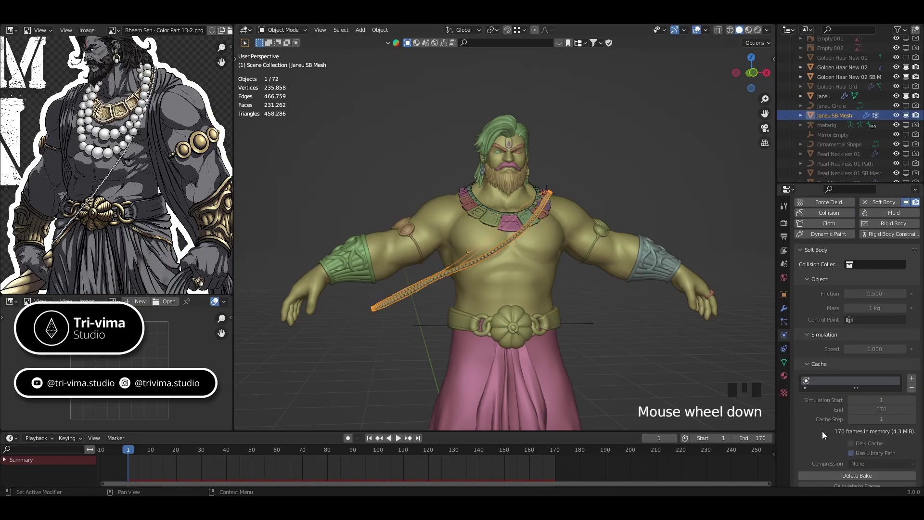
pyautogui.click(829, 400)
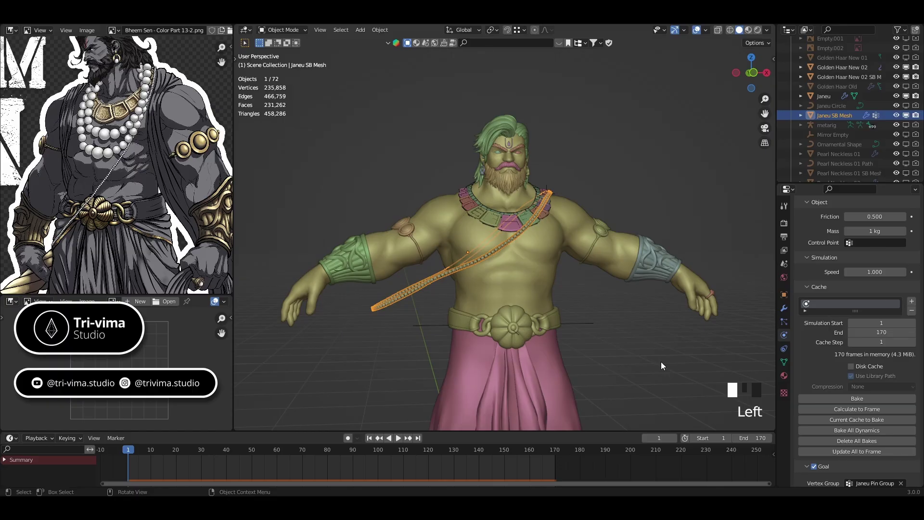
pyautogui.click(828, 400)
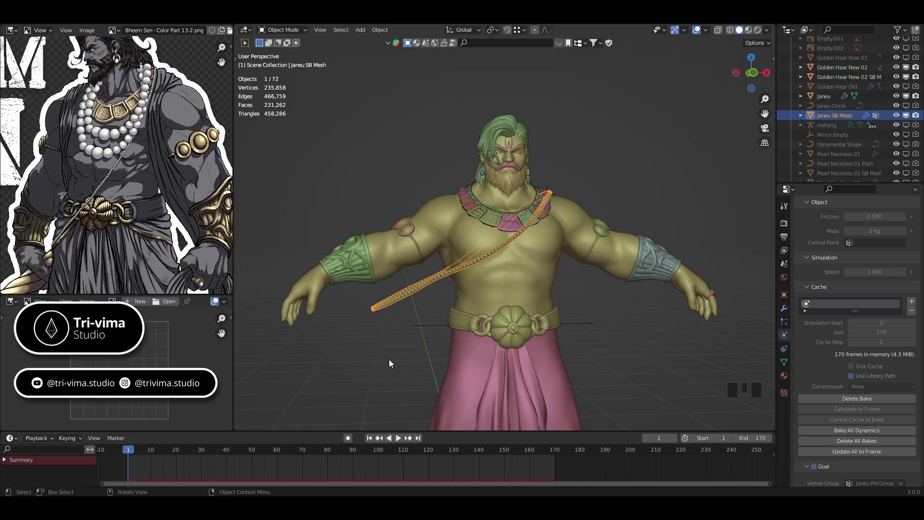
# Step: Play the new bake without overlays and examine the Janeu's contact with the belt from the front and side
pyautogui.click(398, 438)
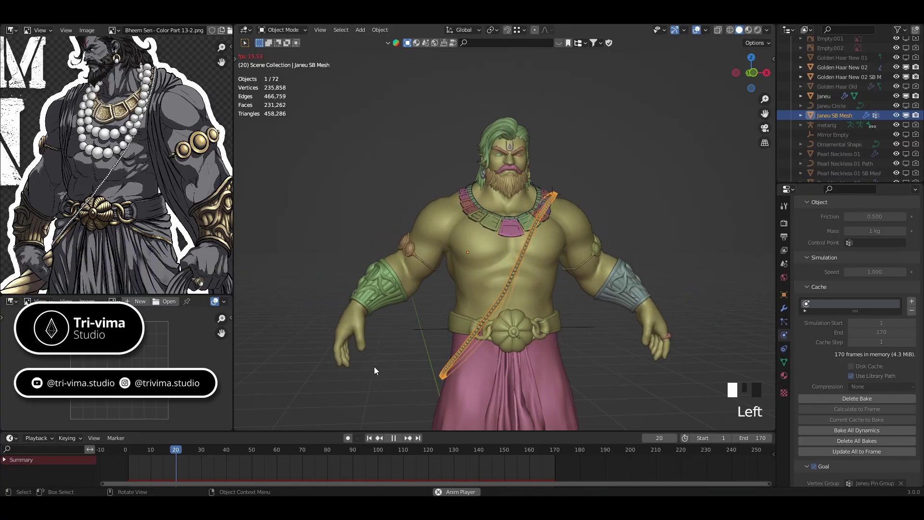
pyautogui.click(696, 30)
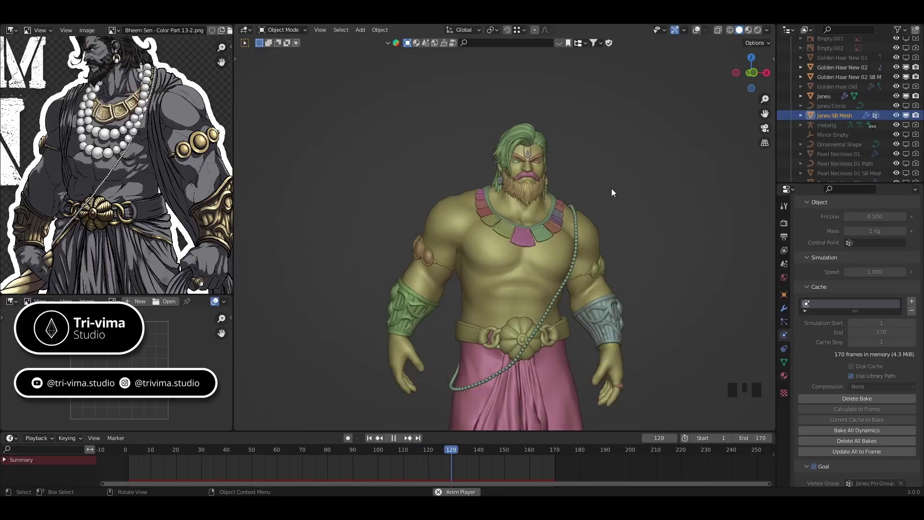
pyautogui.moveTo(611, 189); pyautogui.dragTo(579, 196, button='middle')
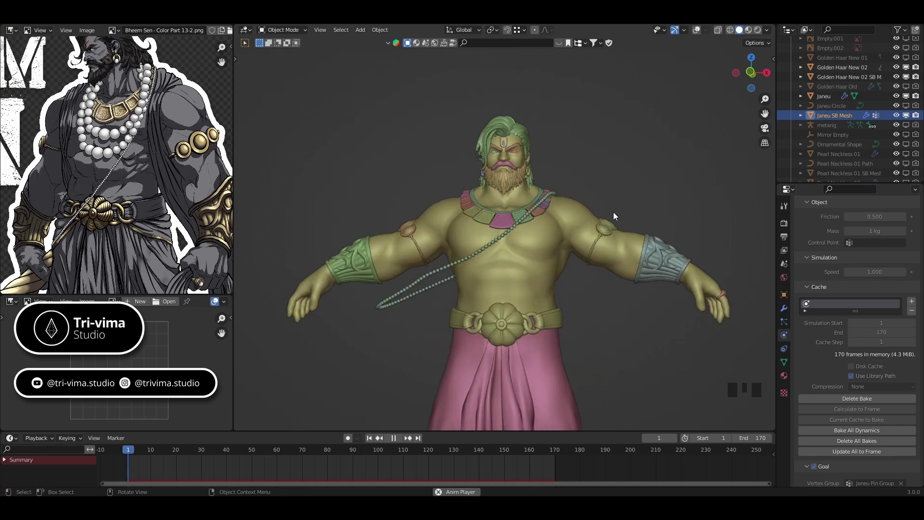
pyautogui.scroll(-3, 555, 203)
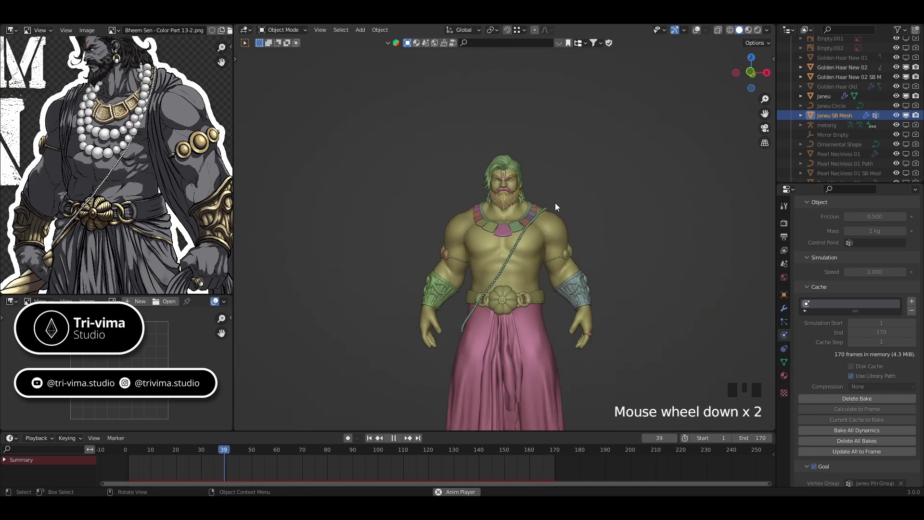
pyautogui.moveTo(660, 216); pyautogui.dragTo(624, 241, button='middle')
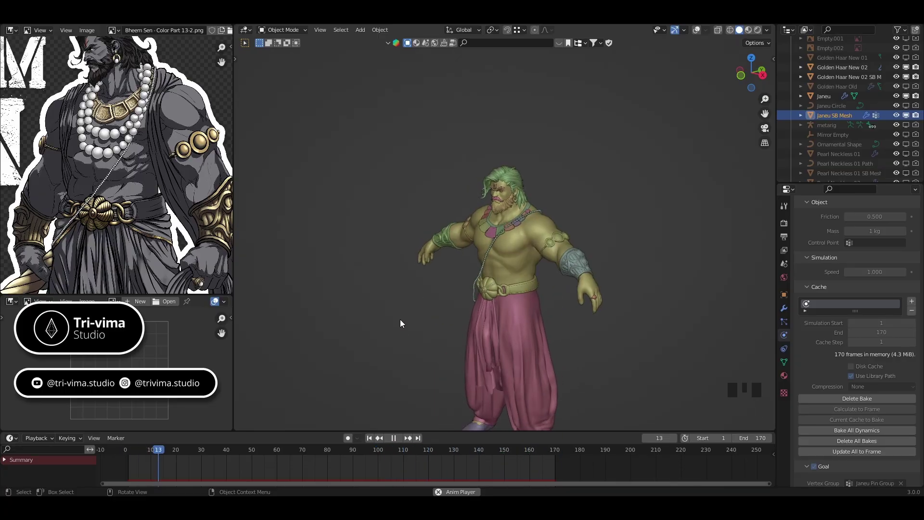
pyautogui.moveTo(377, 341); pyautogui.dragTo(402, 252, button='middle')
pyautogui.scroll(2, 402, 257)
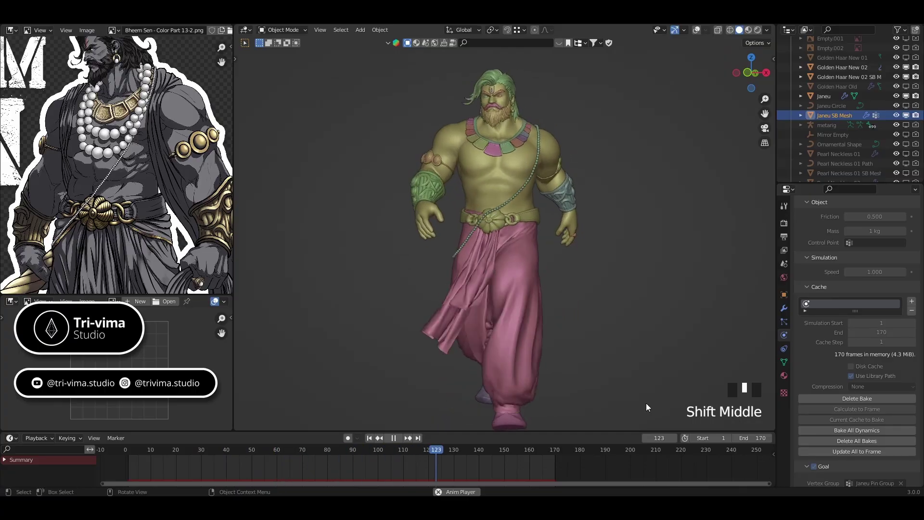
# Step: Set the animation's start frame to 74 so that playback loops only the walk from frame 74 to 170
pyautogui.click(705, 438)
pyautogui.write('74')
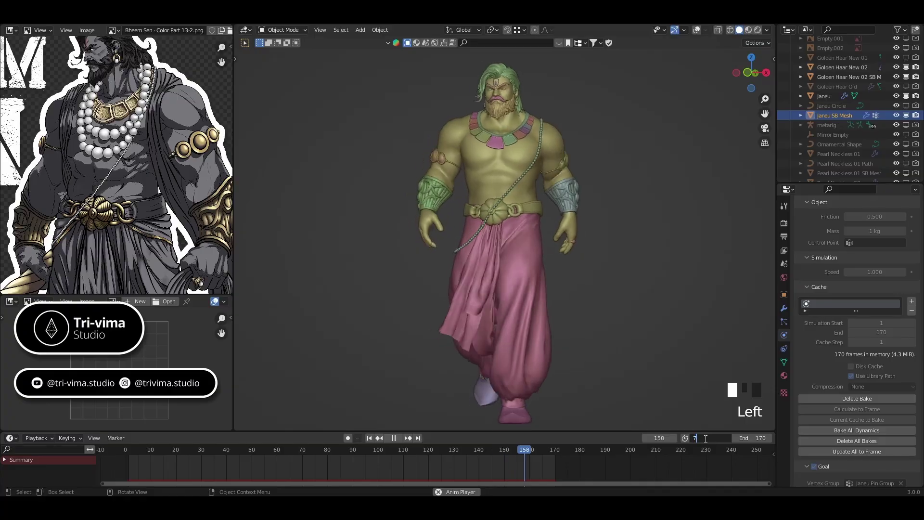
pyautogui.press('Return')
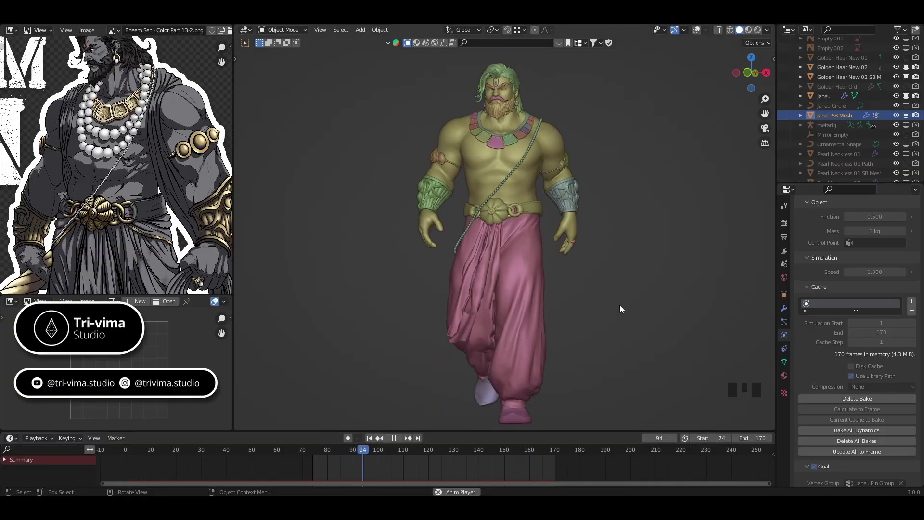
# Step: Examine the Janeu's motion during the looping walk from the back, both sides and the front of the character
pyautogui.keyDown('ctrl'); pyautogui.moveTo(593, 286); pyautogui.dragTo(715, 301, button='middle'); pyautogui.keyUp('ctrl')
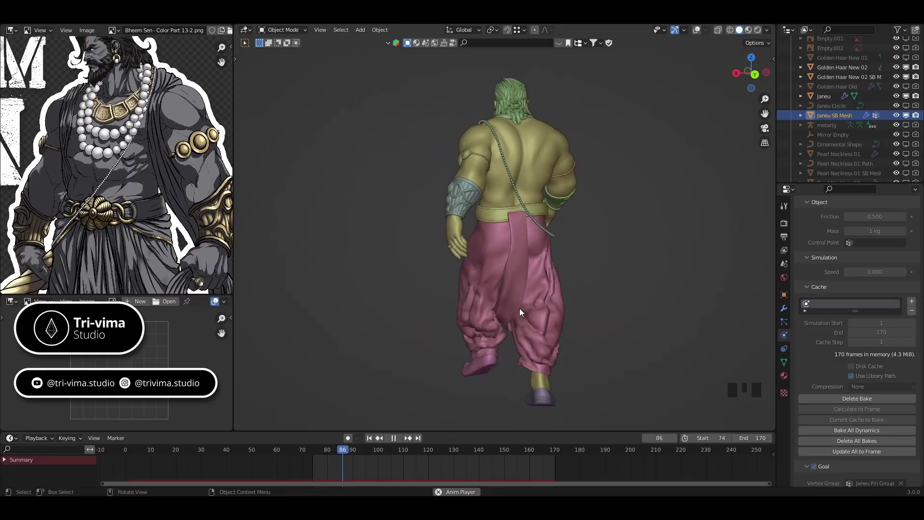
pyautogui.moveTo(342, 281); pyautogui.dragTo(656, 281, button='middle')
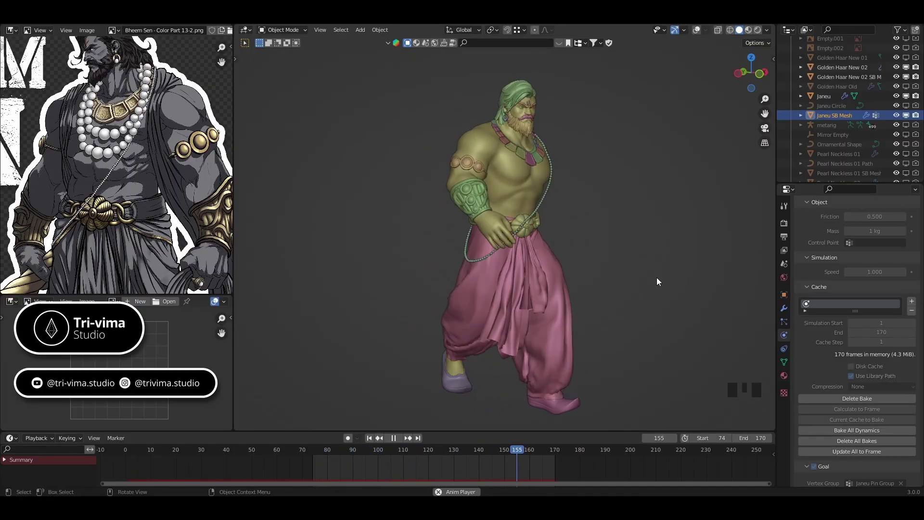
pyautogui.moveTo(340, 295); pyautogui.dragTo(610, 297, button='middle')
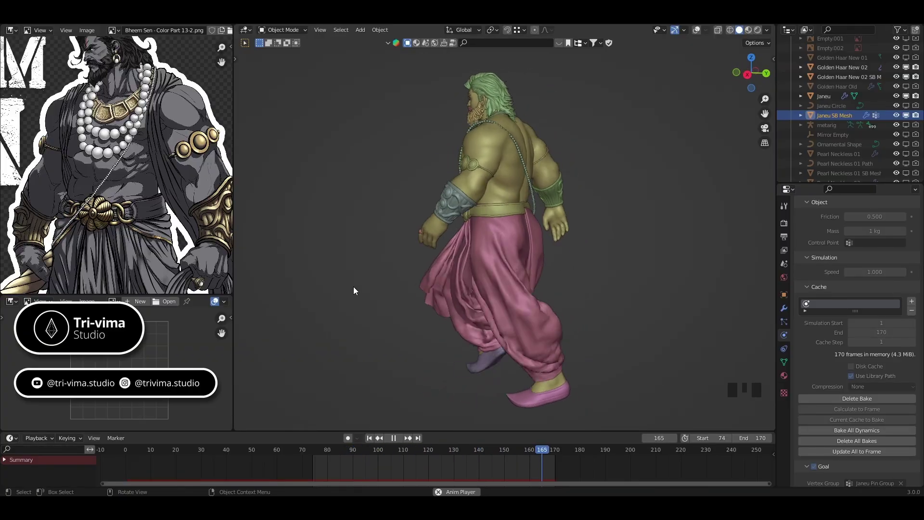
pyautogui.moveTo(356, 286); pyautogui.dragTo(617, 295, button='middle')
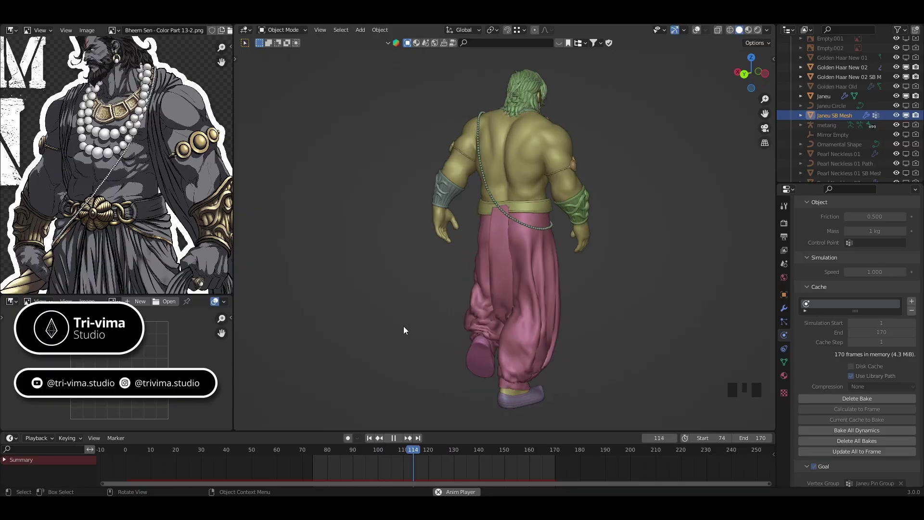
pyautogui.moveTo(403, 330); pyautogui.dragTo(616, 325, button='middle')
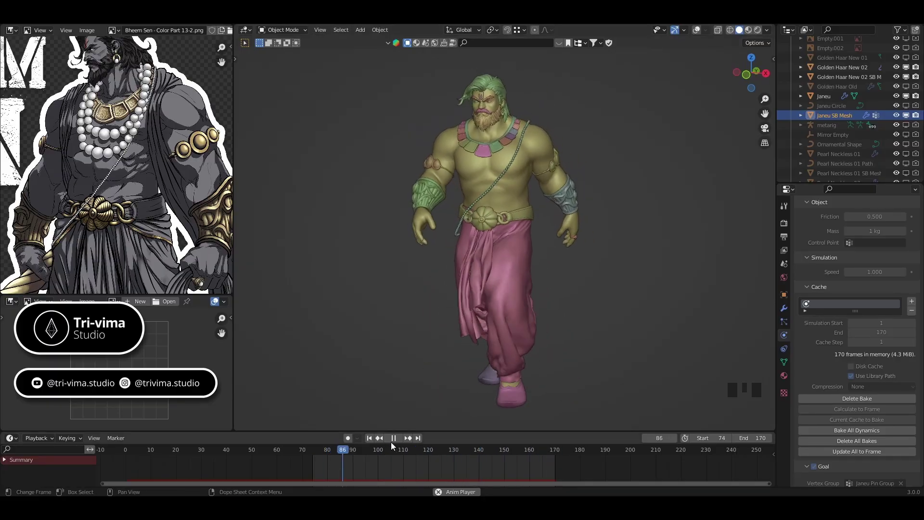